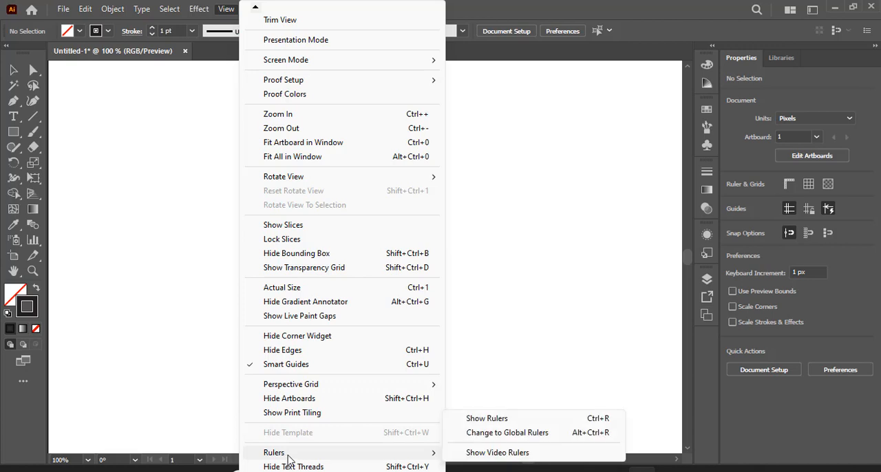
Step: Show the rulers, add a horizontal guide, and center it on the artboard
left_click(486, 418)
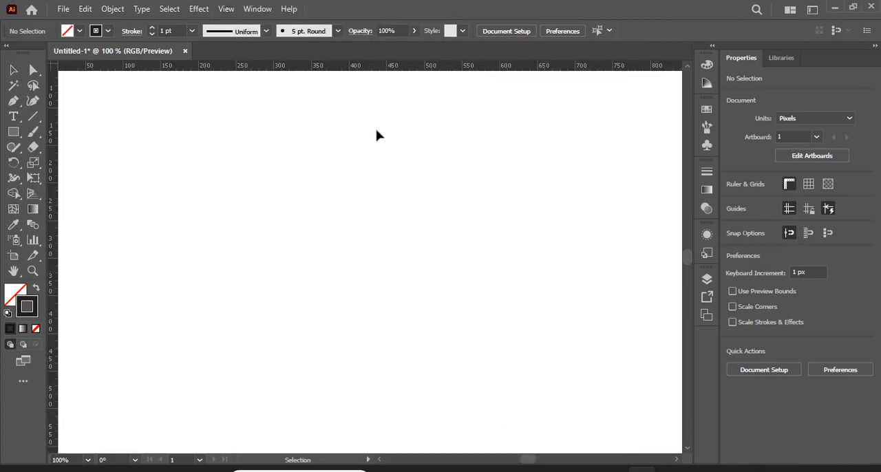
left_click_drag(370, 109, 371, 282)
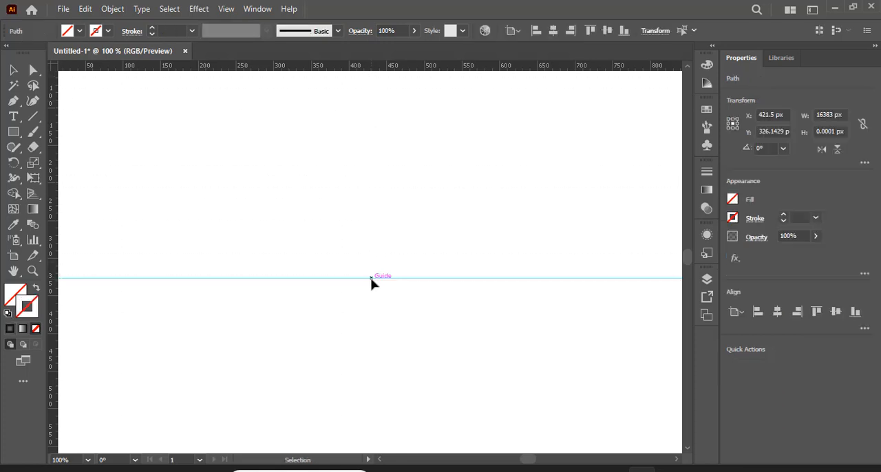
left_click(778, 312)
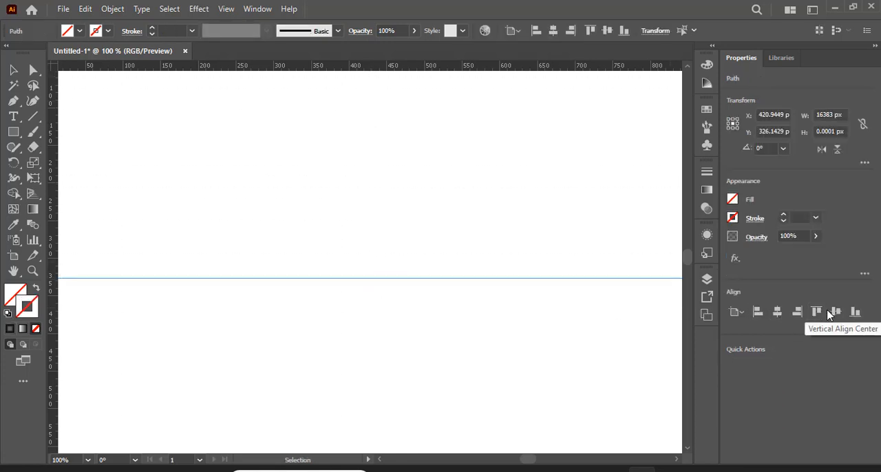
left_click(840, 311)
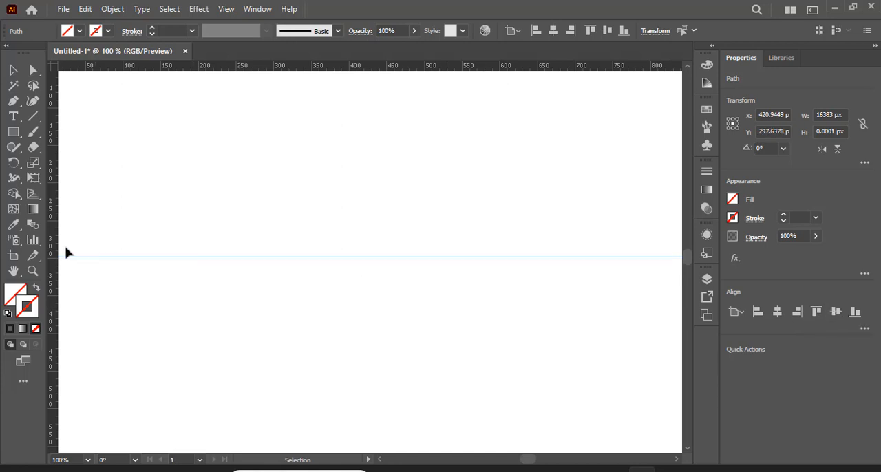
Step: Add a vertical guide and center it on the artboard horizontally and vertically
left_click_drag(68, 277, 385, 283)
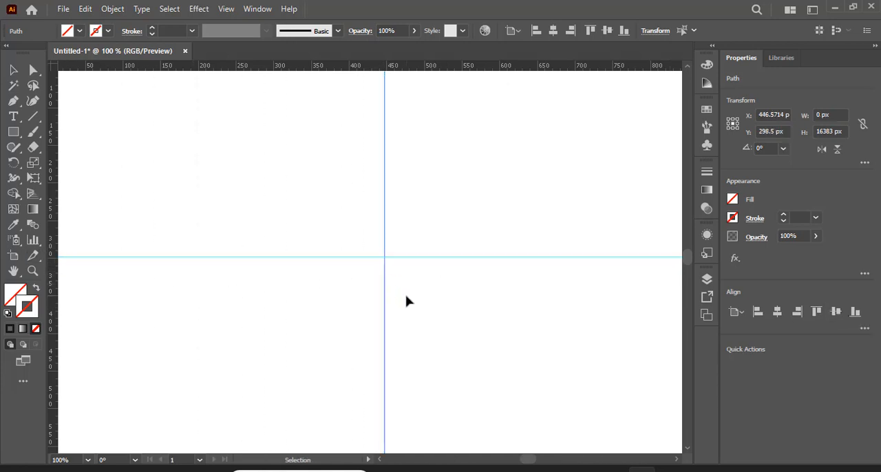
left_click(780, 316)
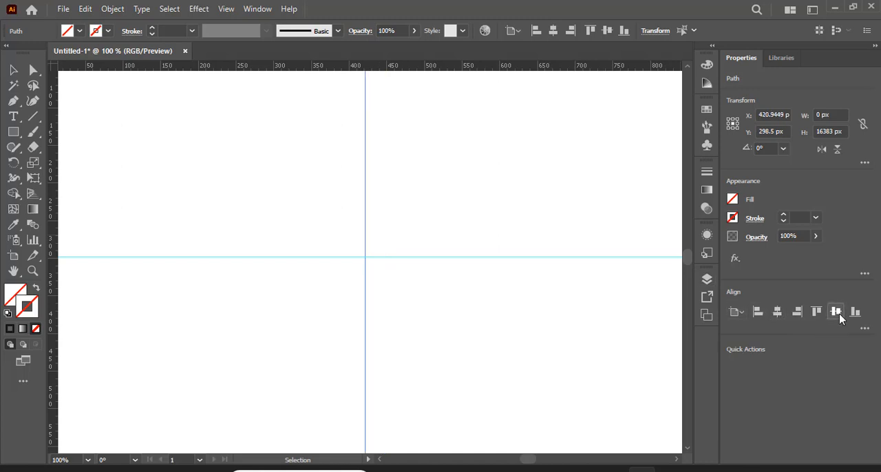
left_click(837, 313)
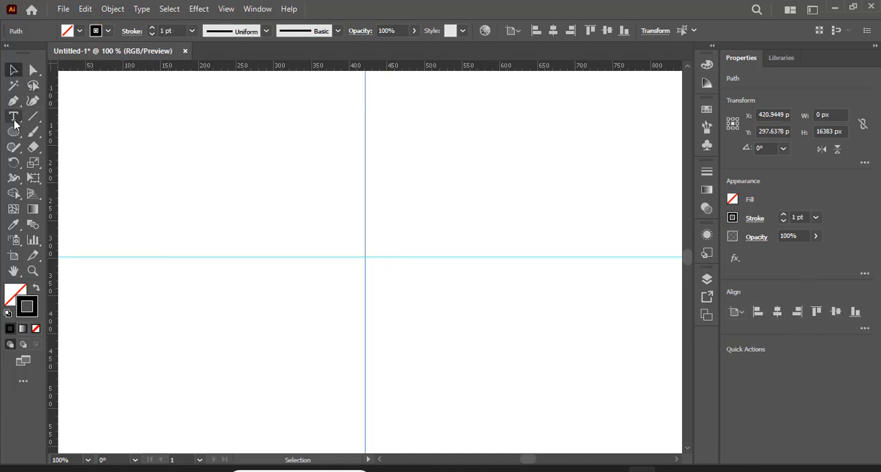
Step: Draw a circle about 234 px in diameter, centered on the intersection of the two guides
right_click(14, 131)
left_click(72, 165)
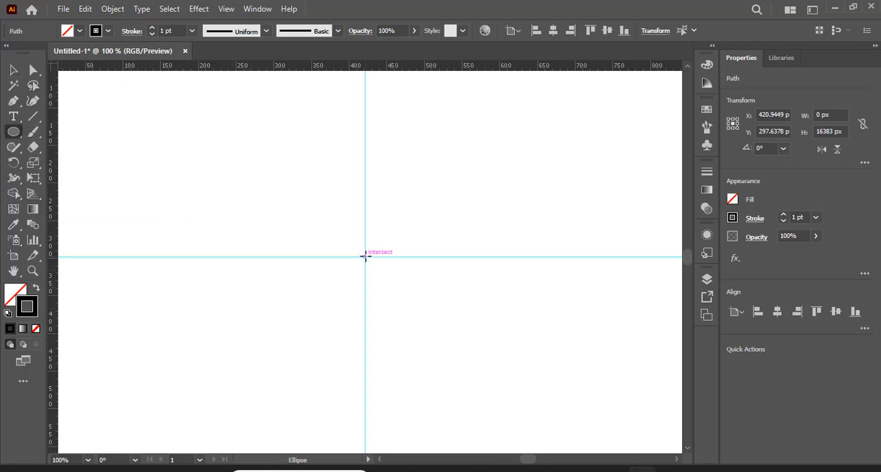
mouse_move(365, 256)
left_mouse_down()
mouse_move(458, 358)
mouse_move(448, 345)
left_mouse_up()
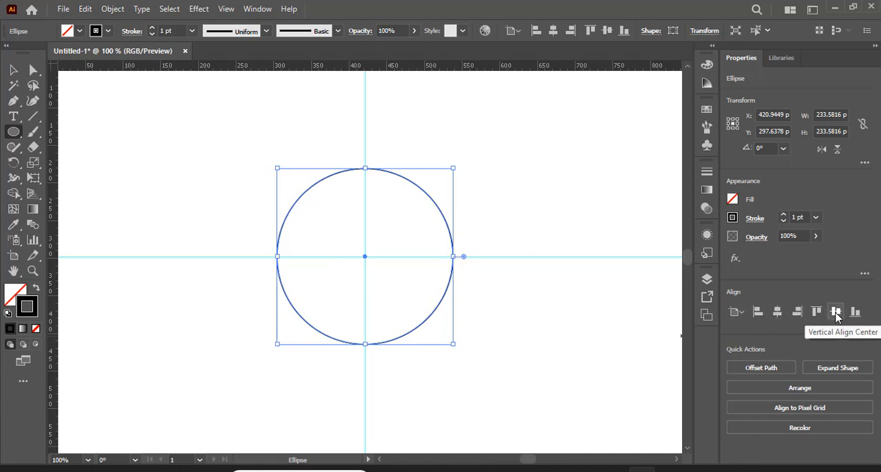
Step: Paste a copy of the circle in front and scale it about its center to about 27 px in diameter
left_click(86, 9)
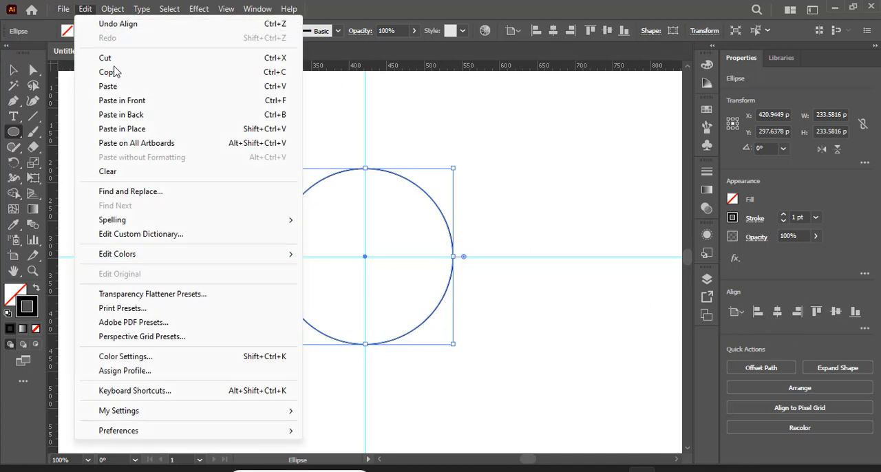
left_click(112, 73)
left_click(85, 10)
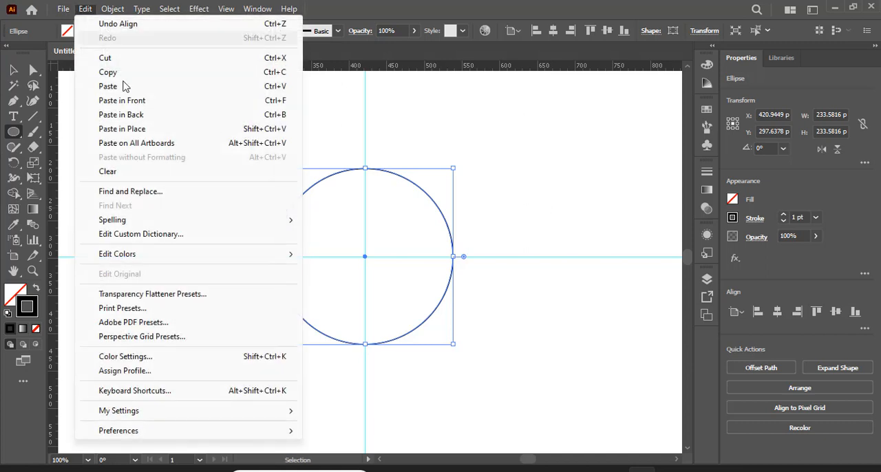
left_click(144, 101)
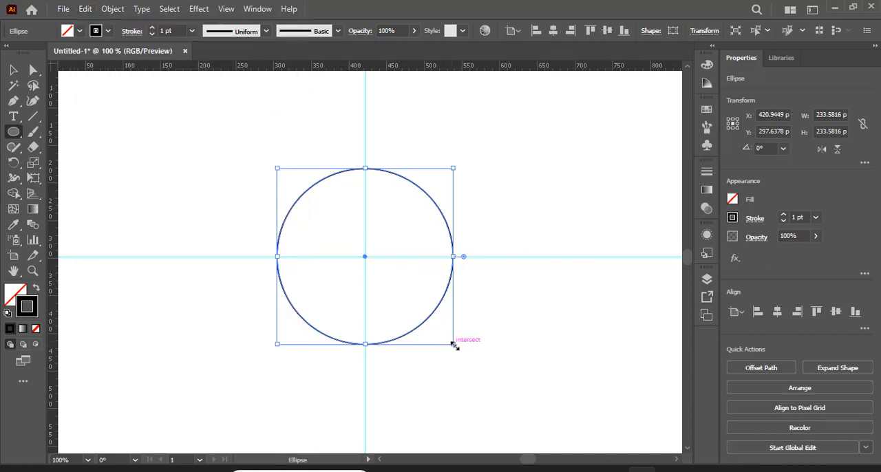
left_click_drag(455, 346, 376, 274)
Step: Paste a copy of the large circle in front and narrow it from its left side to an ellipse about 130 px wide
left_click(13, 71)
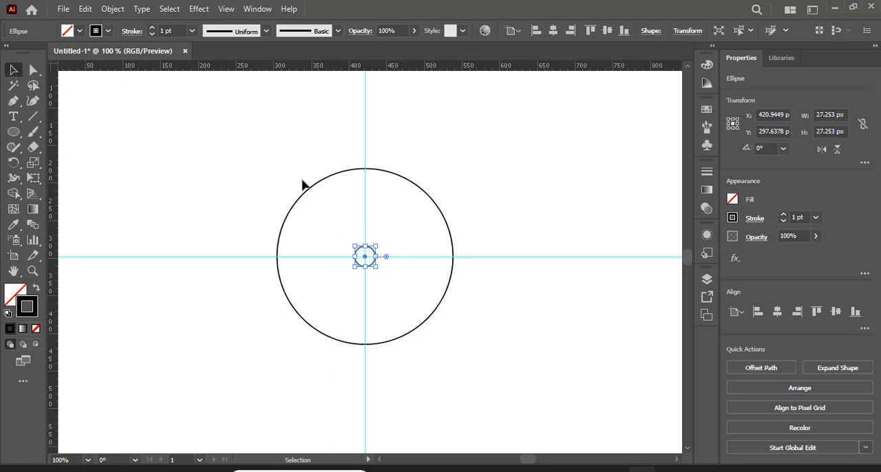
left_click(310, 186)
left_click(85, 9)
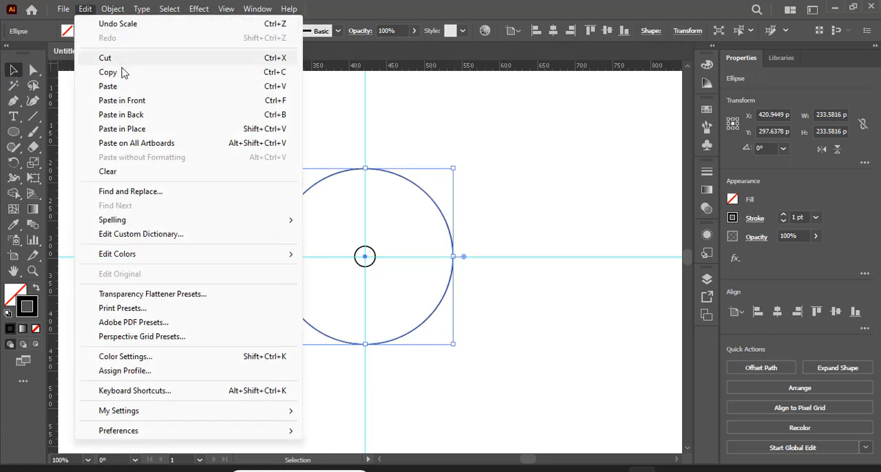
left_click(107, 71)
left_click(85, 9)
left_click(121, 101)
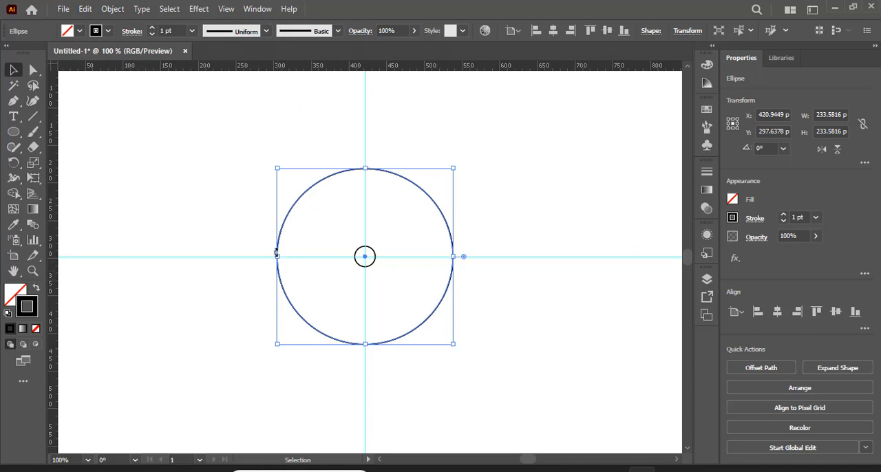
left_click_drag(280, 257, 354, 257)
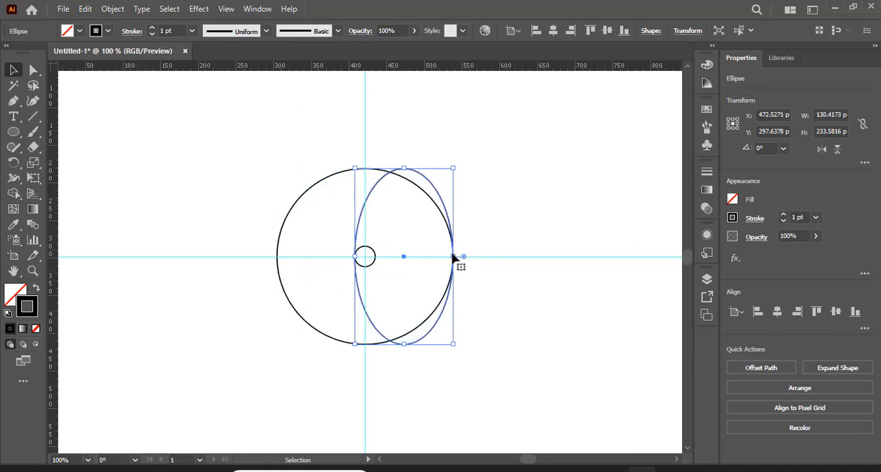
Step: Narrow the ellipse to about 91 px, move its lower end to the small circle's bottom, and center it horizontally on the artboard
left_click_drag(452, 257, 381, 183)
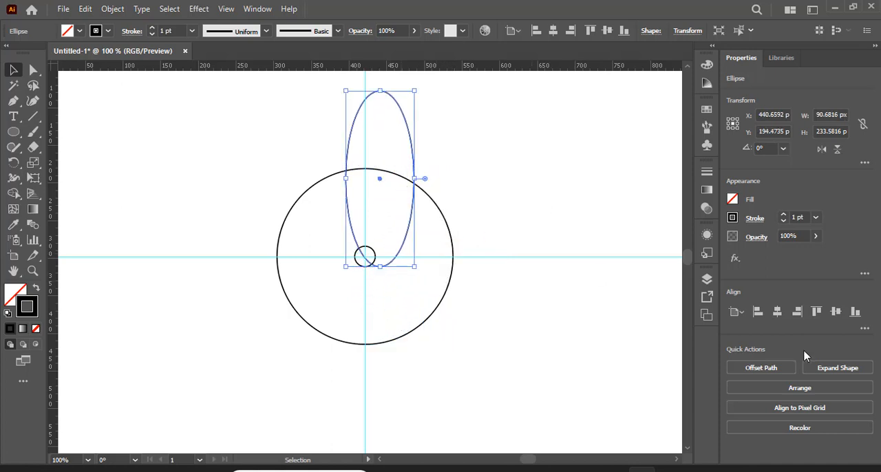
left_click(778, 314)
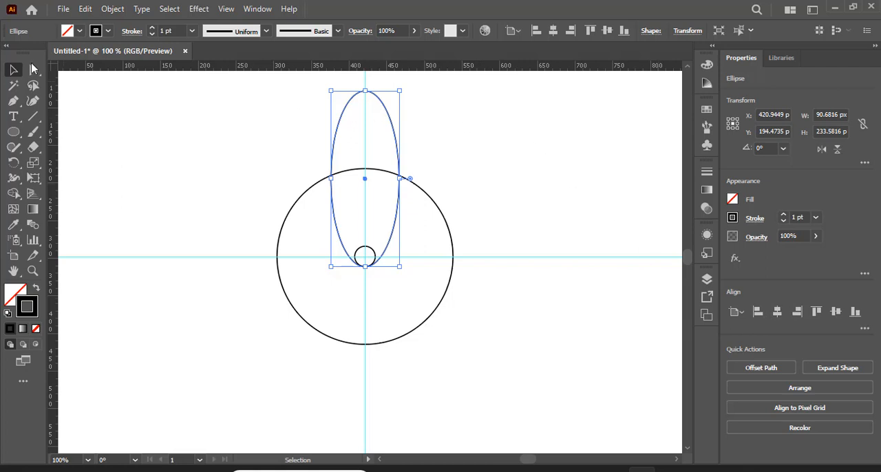
left_click(103, 129)
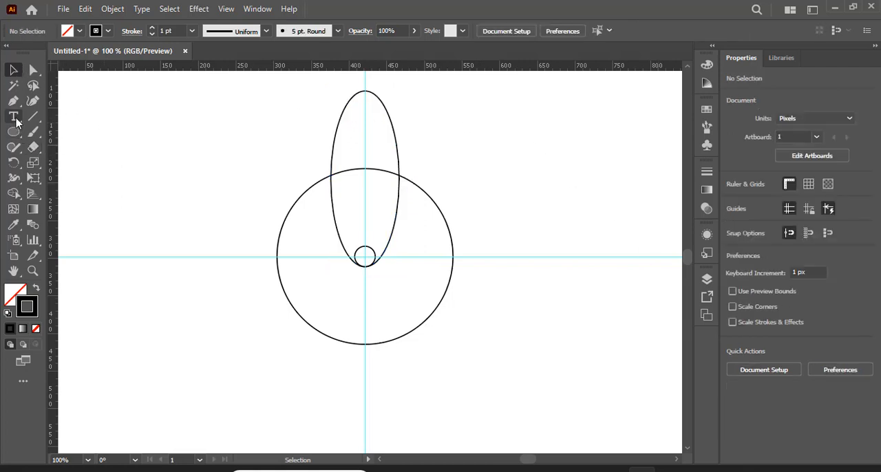
Step: Draw a curved Pen path from the large circle's leftmost point to the top of the ellipse, bulging outward
left_click_drag(11, 105, 79, 103)
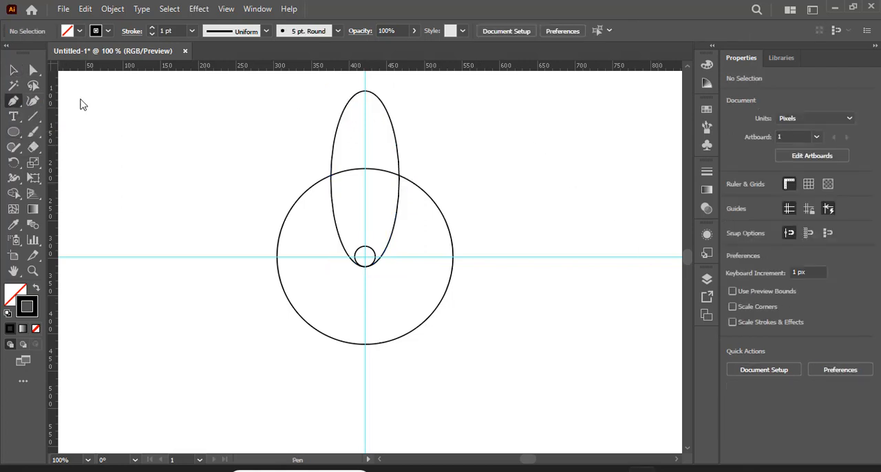
left_click(277, 258)
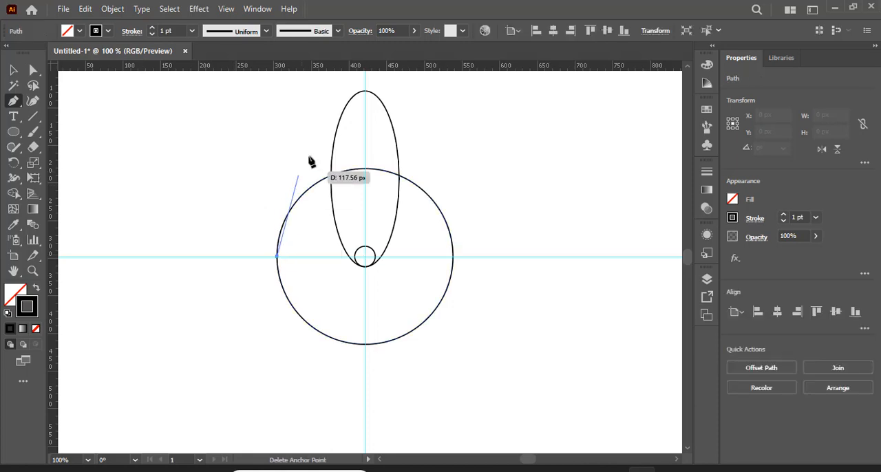
left_click_drag(366, 93, 478, 92)
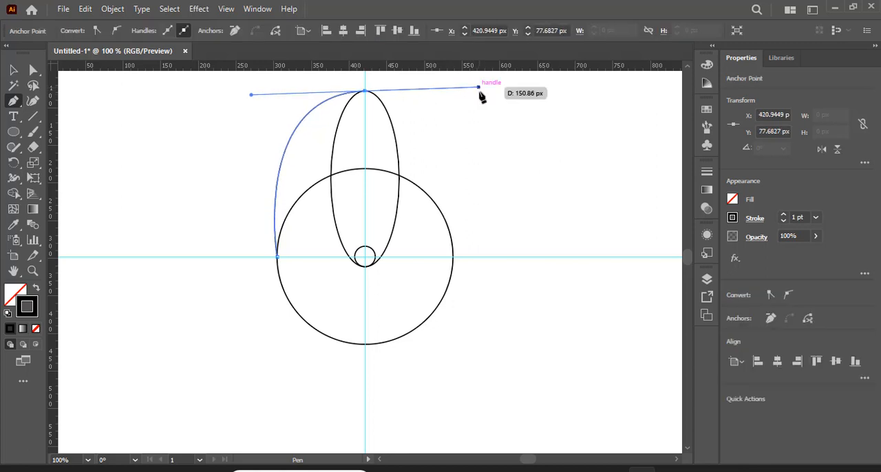
Step: Rotate a copy of the curve and the ellipse by -90° about the center of the circles
left_click(13, 70)
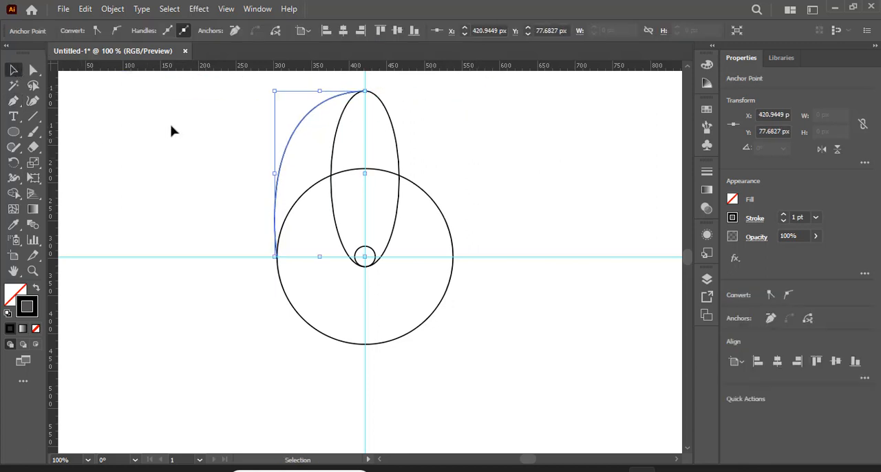
left_click(333, 162, "shift")
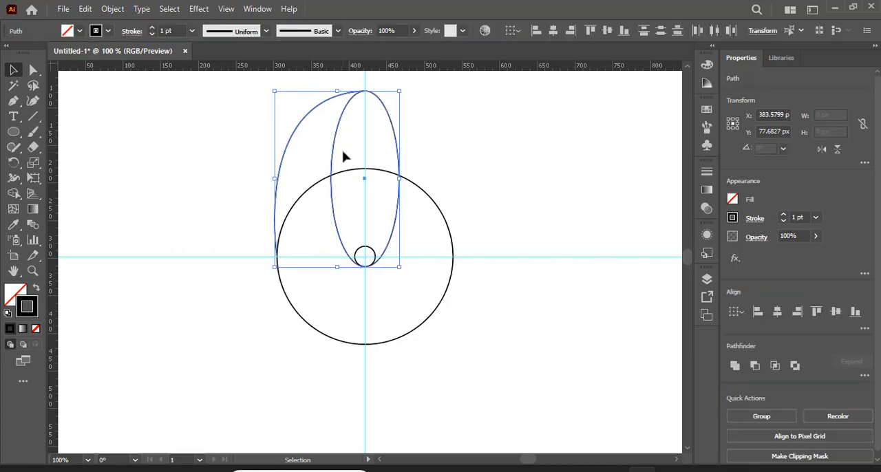
left_click(14, 161)
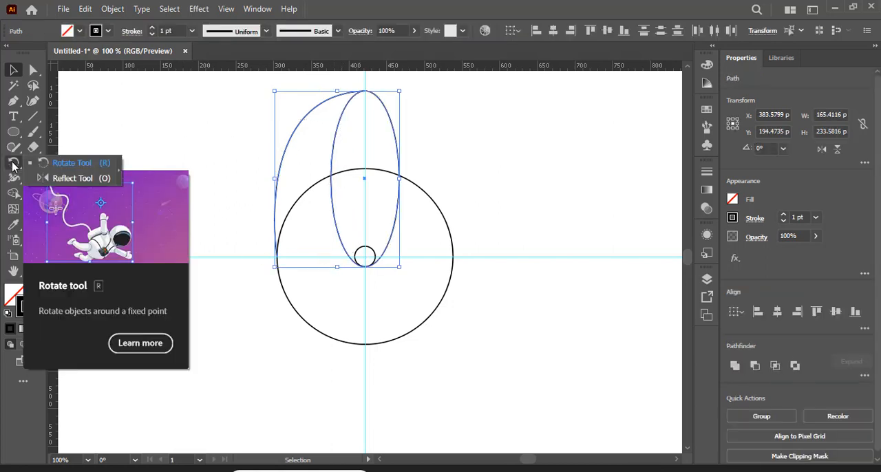
left_click(94, 166)
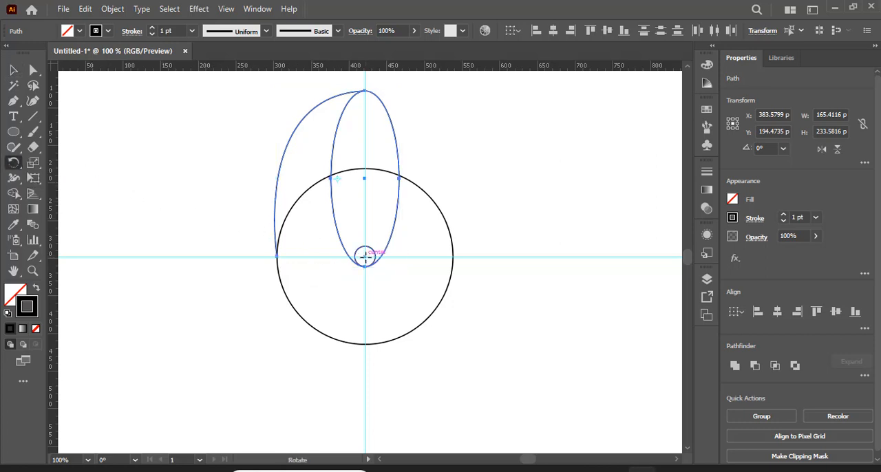
scroll(365, 256, "up", 2)
scroll(393, 295, "down", 3)
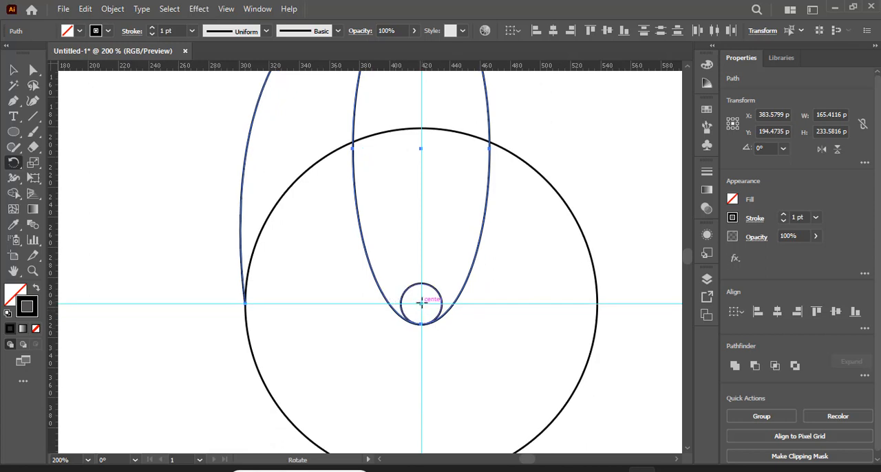
left_click(421, 302, "alt")
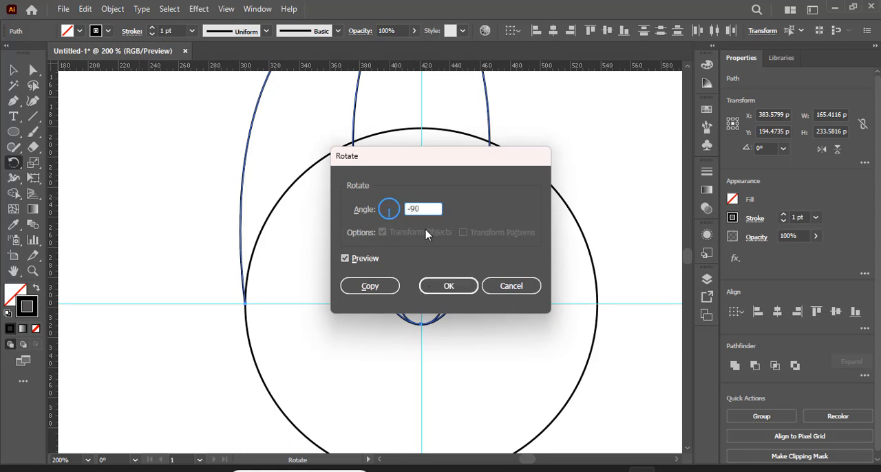
left_click(362, 288)
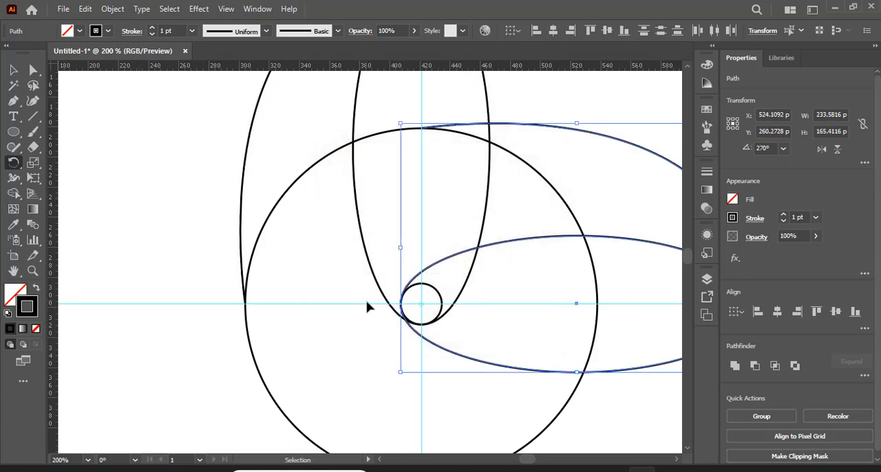
Step: Repeat the rotated copy until four ellipse-and-curve pairs surround the center
key("ctrl+d")
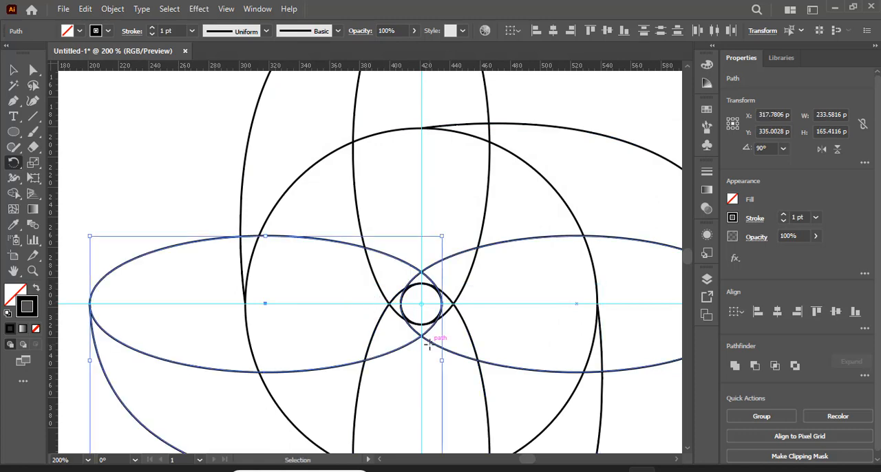
key("ctrl+minus")
key("ctrl+minus")
mouse_move(607, 160)
left_mouse_down()
mouse_move(572, 179)
mouse_move(503, 194)
mouse_move(516, 206)
mouse_move(550, 197)
left_mouse_up()
Step: Select all the artwork and use Shape Builder to merge the region left of the top ellipse with its adjoining regions down to the center
left_click(14, 71)
mouse_move(167, 118)
left_mouse_down()
mouse_move(553, 367)
mouse_move(583, 399)
left_mouse_up()
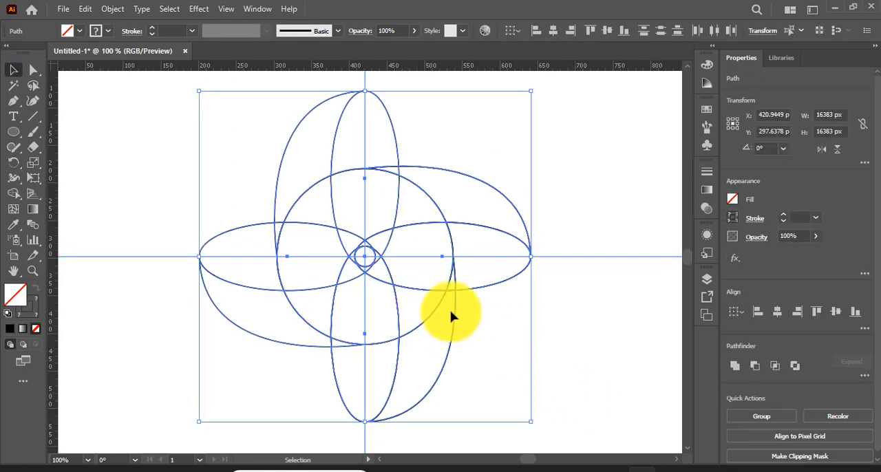
left_click(14, 194)
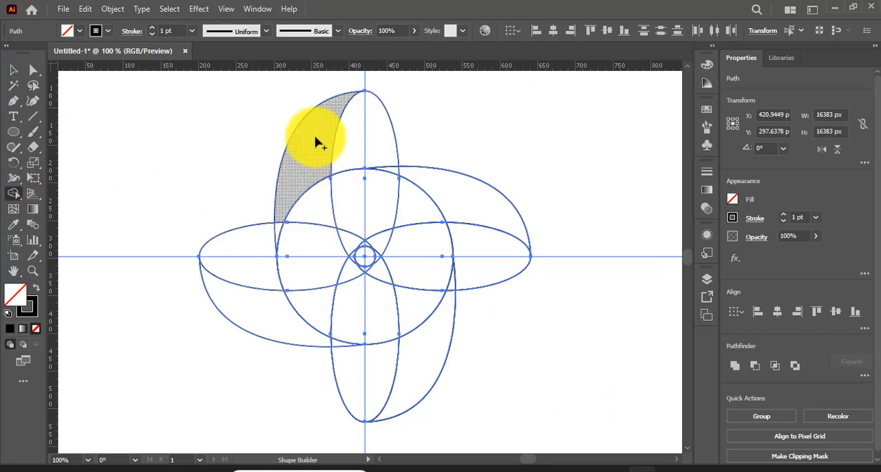
mouse_move(314, 135)
left_mouse_down()
mouse_move(301, 229)
mouse_move(280, 225)
mouse_move(305, 238)
left_mouse_up()
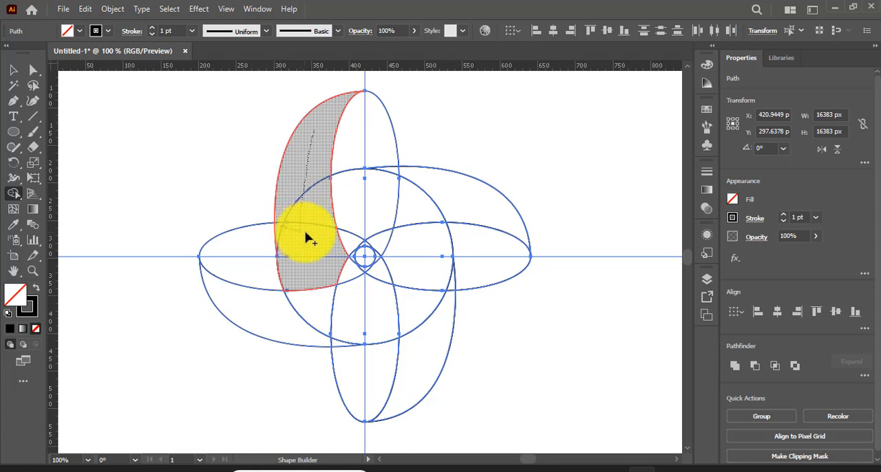
left_click_drag(308, 237, 318, 238)
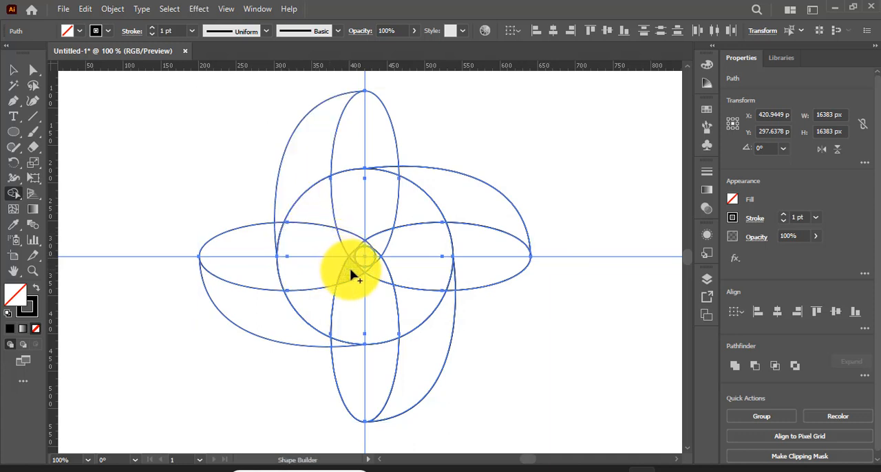
mouse_move(351, 274)
left_mouse_down()
mouse_move(315, 266)
mouse_move(289, 191)
mouse_move(289, 242)
mouse_move(341, 274)
mouse_move(358, 274)
mouse_move(360, 266)
left_mouse_up()
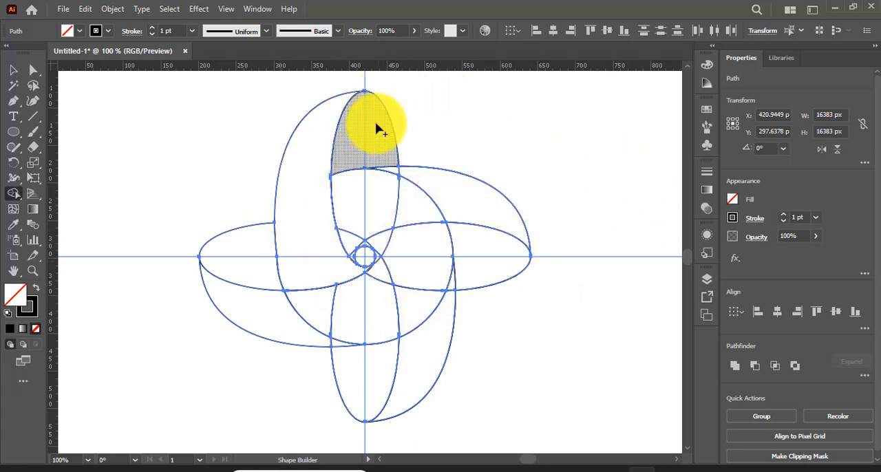
Step: Use Shape Builder to turn the top ellipse's tip above the large circle into its own shape, and clear the selection
left_click(358, 143)
left_click(11, 70)
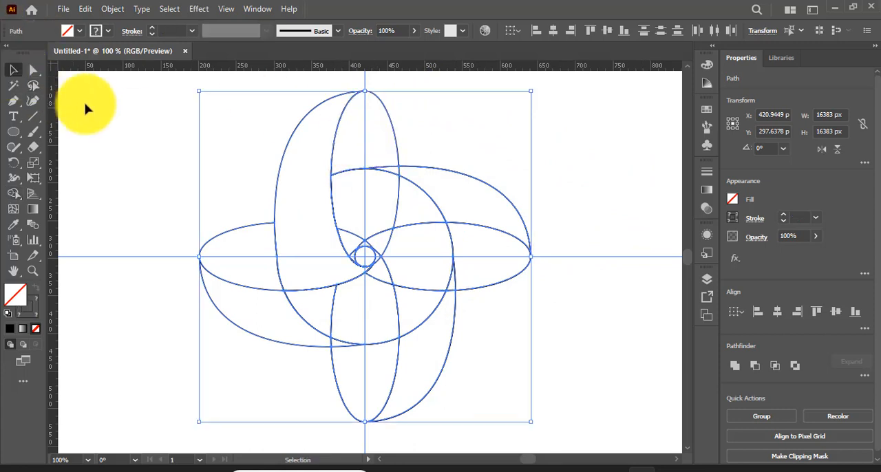
left_click(154, 150)
Step: Delete the left and right ellipse pieces together with the outer curves attached to the left and right blades
left_click(237, 233)
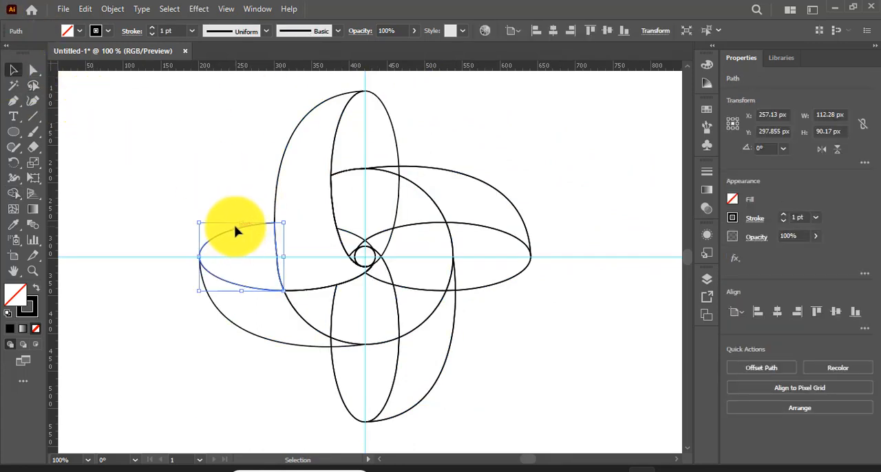
key("Delete")
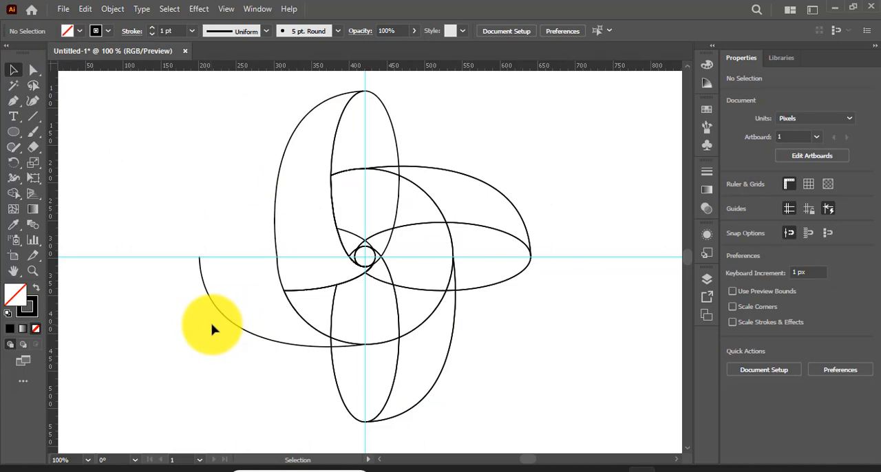
left_click(269, 342)
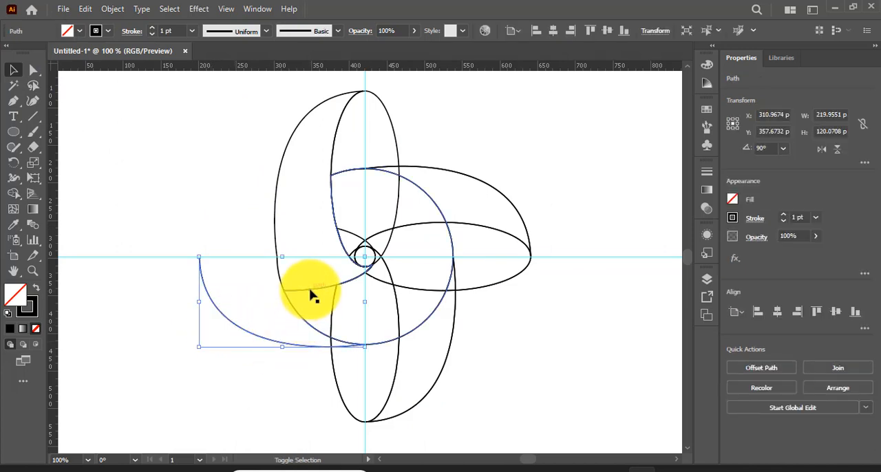
left_click(314, 292, "shift")
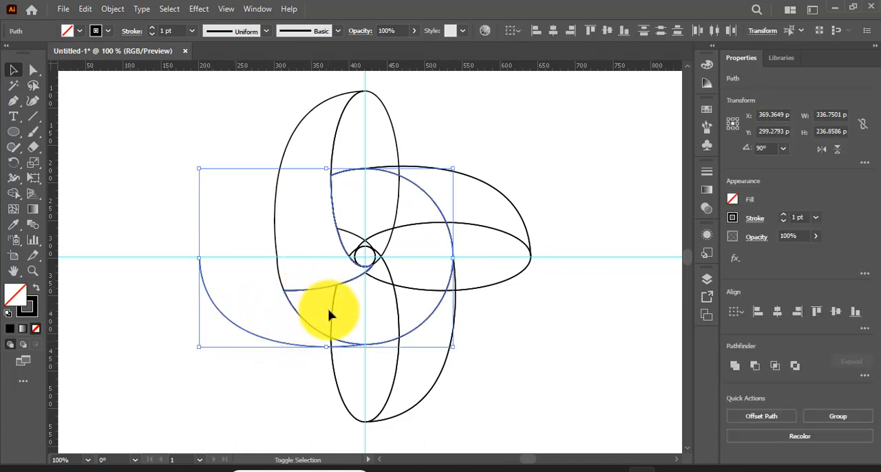
left_click(399, 311, "shift")
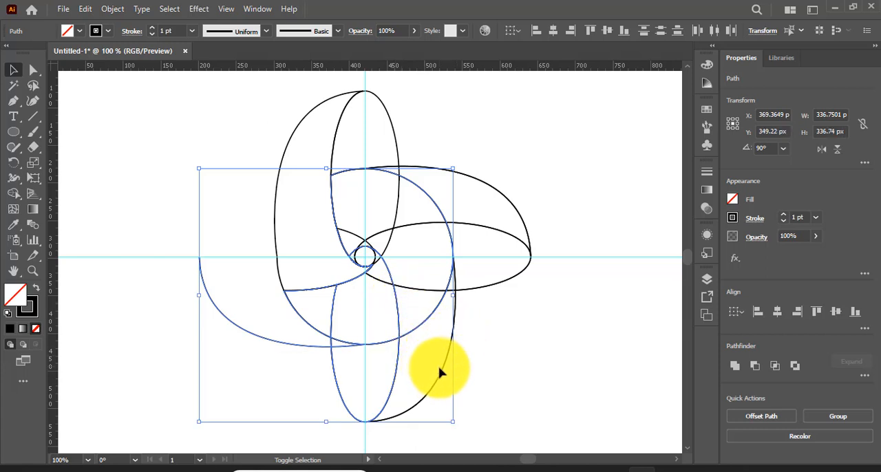
left_click(441, 373, "shift")
left_click_drag(503, 186, 463, 235)
key("Delete")
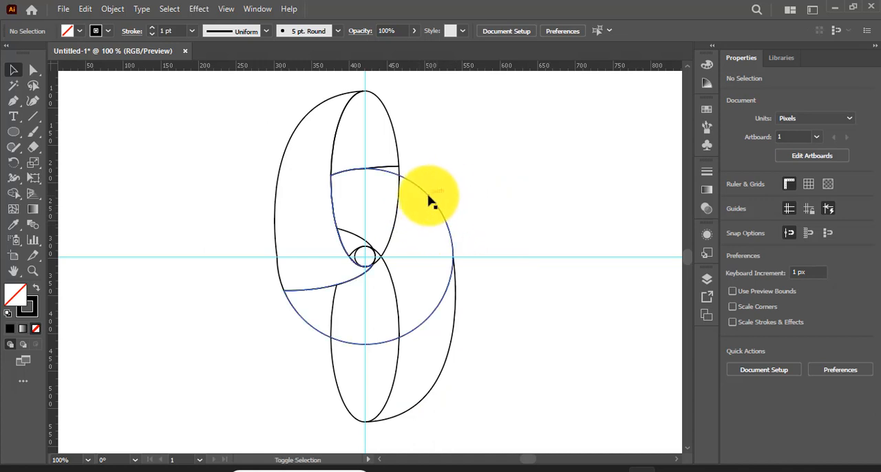
Step: Delete the large circle, the remaining ellipses, the lower outer curve and the small center pieces, keeping only the merged blade and its tip
left_click(428, 197)
left_click(399, 209, "shift")
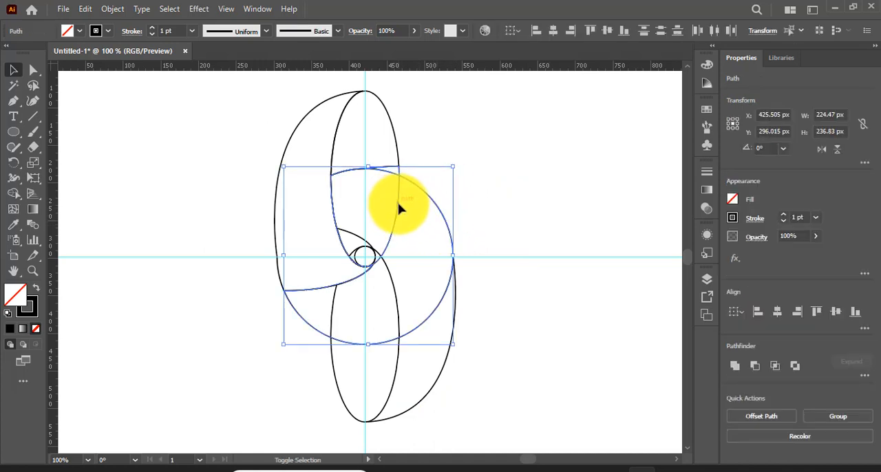
left_click(342, 397, "shift")
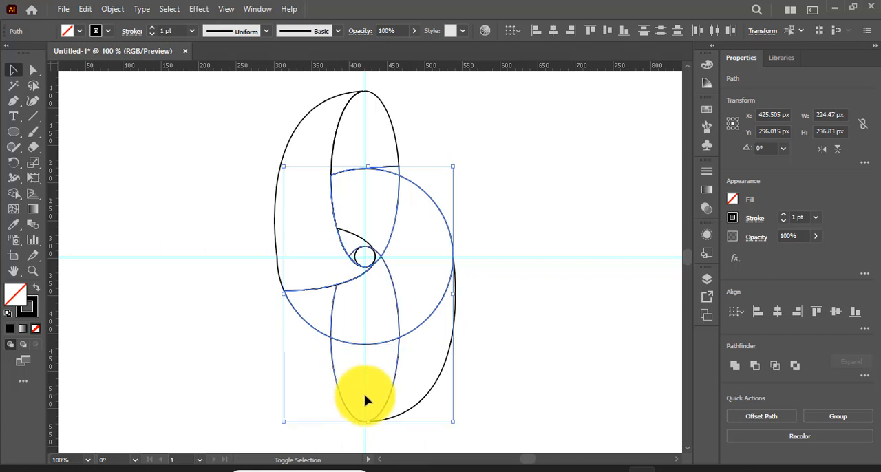
left_click(428, 403, "shift")
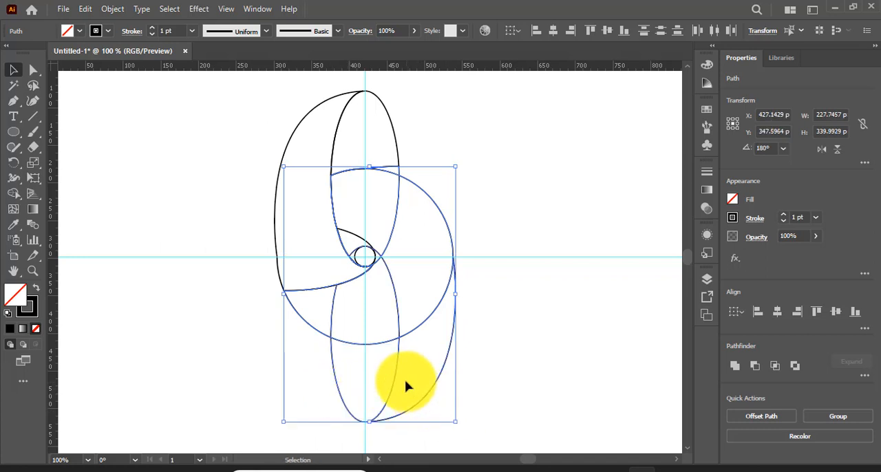
key("Delete")
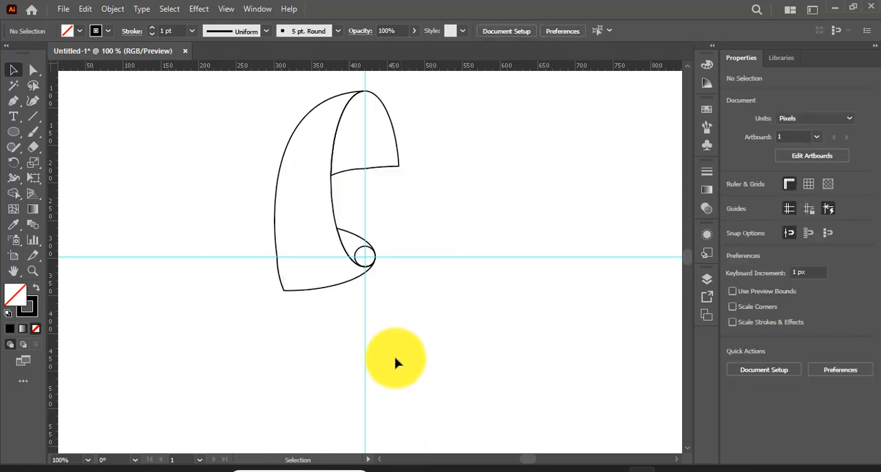
left_click(360, 254)
key("Delete")
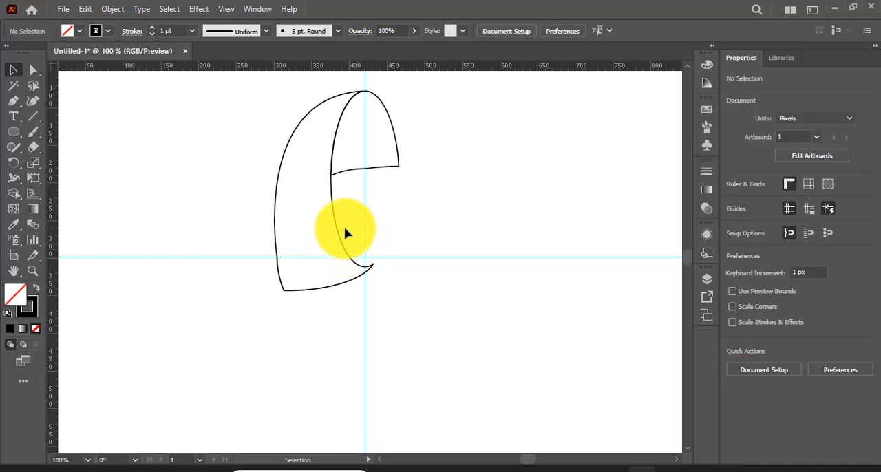
Step: Swap fill and stroke on the blade and its tip to give both a solid black fill without a stroke
scroll(344, 232, "up", 2)
scroll(346, 234, "down", 1)
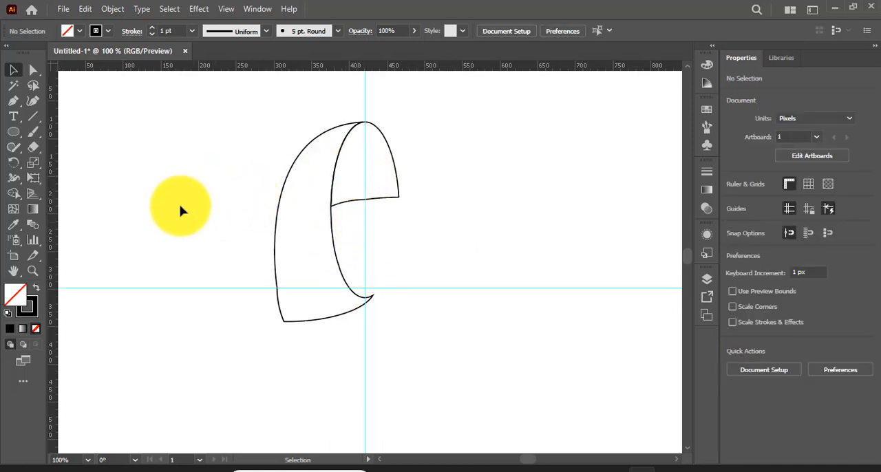
left_click(35, 287)
left_click_drag(185, 149, 345, 212)
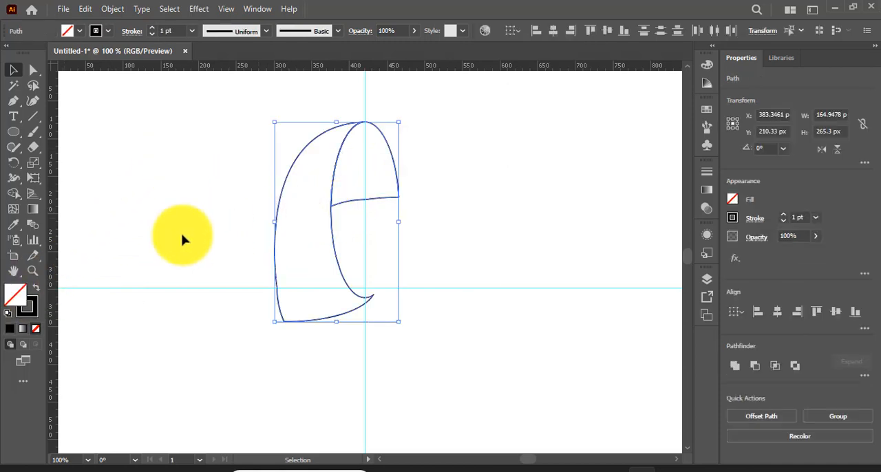
left_click(36, 289)
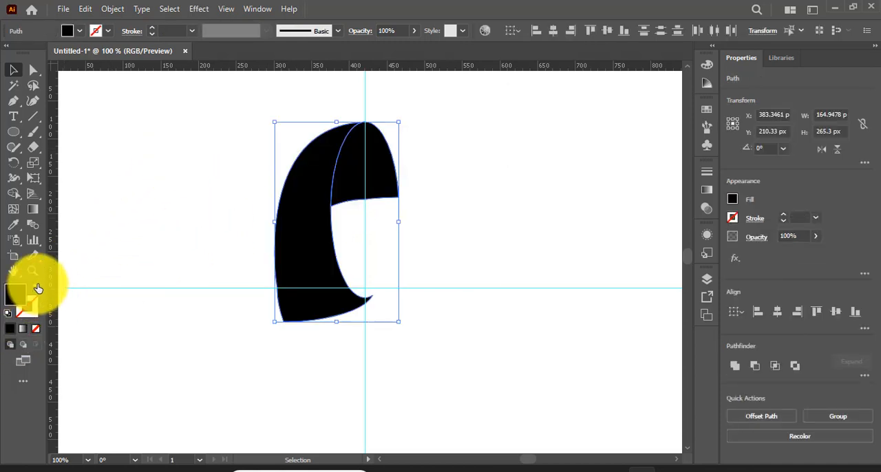
left_click(197, 172)
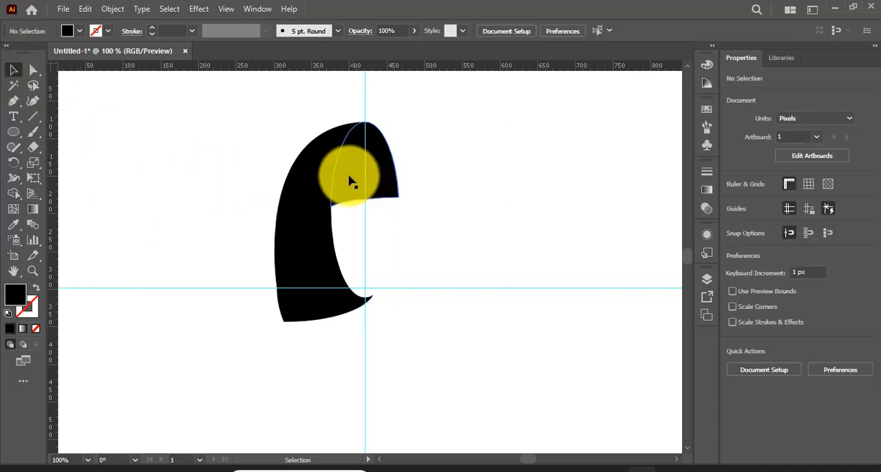
Step: Apply a linear gradient to the blade's tip shape and color its starting stop with the dark blue swatch
scroll(348, 191, "up", 2)
scroll(331, 210, "up", 3)
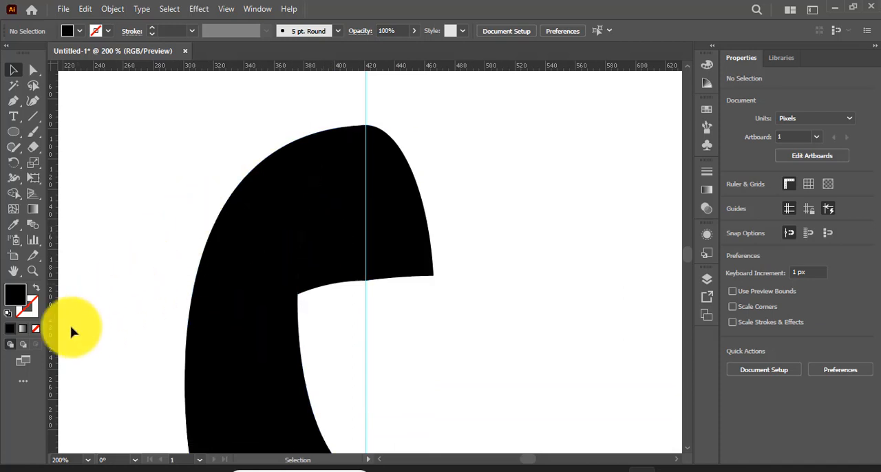
left_click(324, 263)
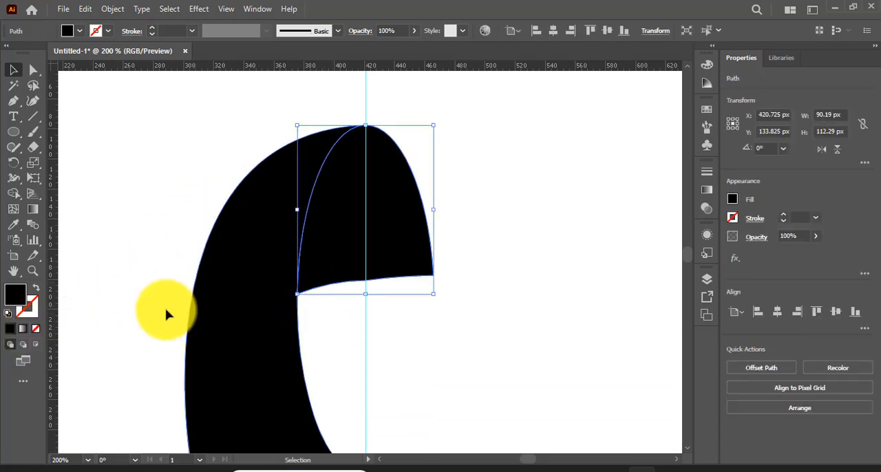
left_click(21, 332)
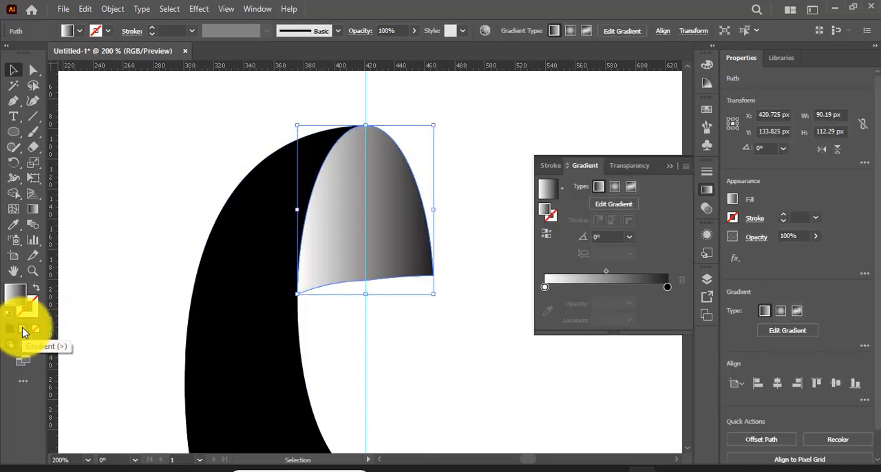
double_click(546, 287)
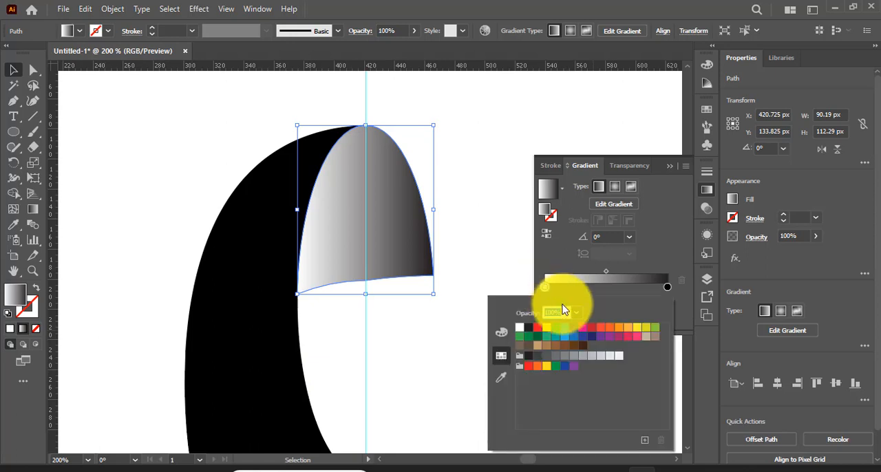
left_click(575, 329)
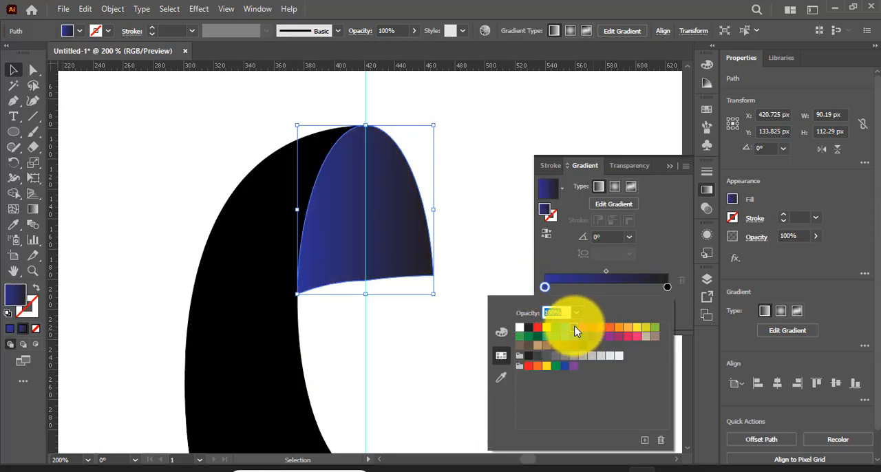
Step: Set the gradient's end stop to CMYK Cyan and brighten it to about #00E0FF by raising its blue and green values
left_click(667, 287)
double_click(667, 287)
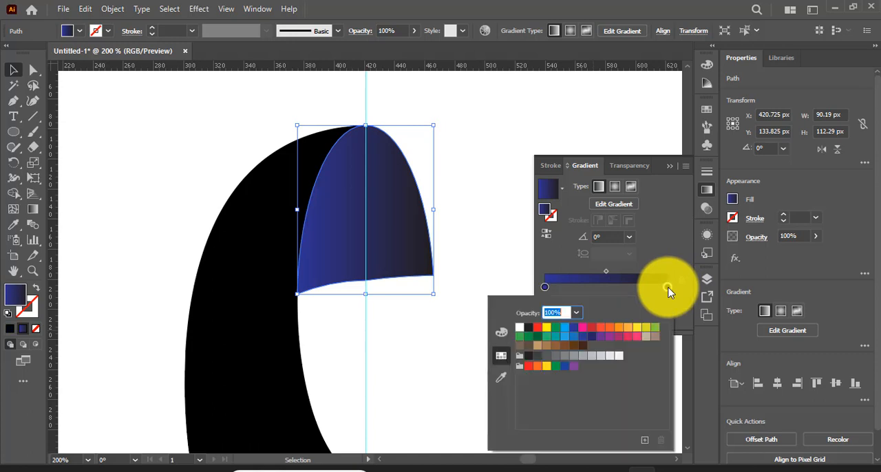
left_click(564, 328)
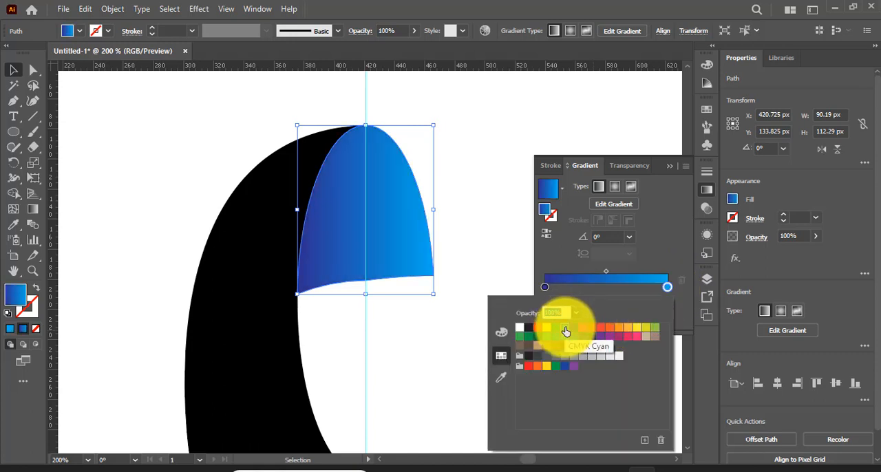
left_click(501, 332)
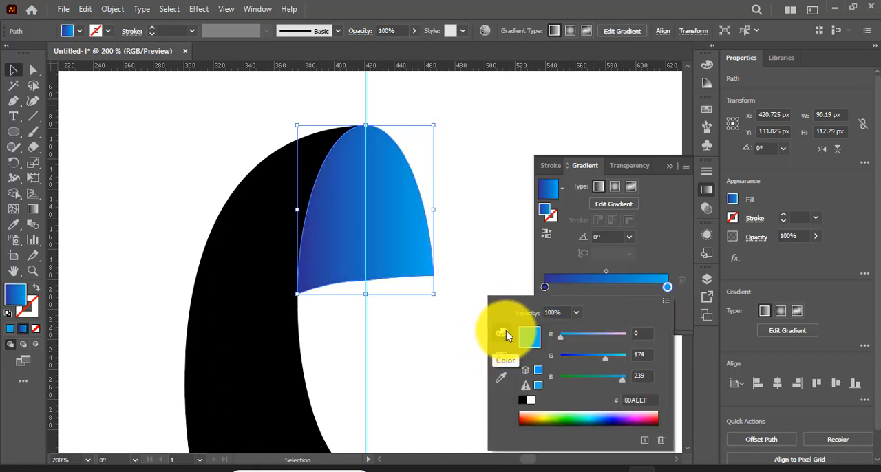
left_click_drag(623, 382, 625, 383)
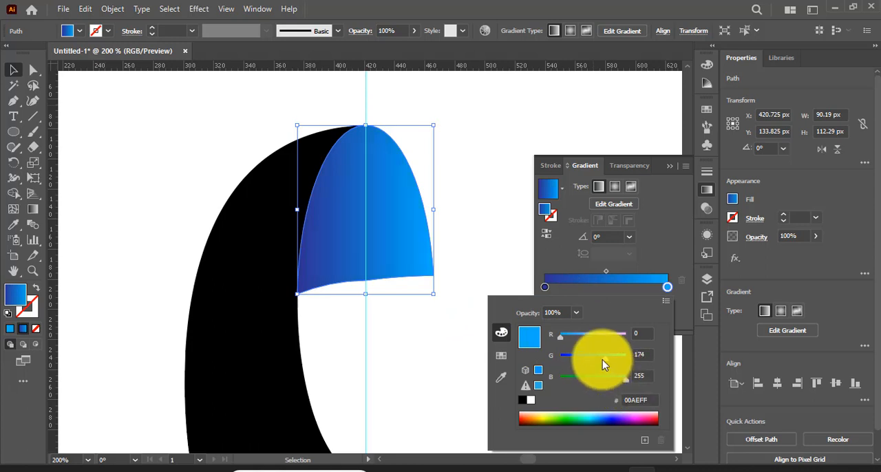
left_click_drag(618, 358, 621, 359)
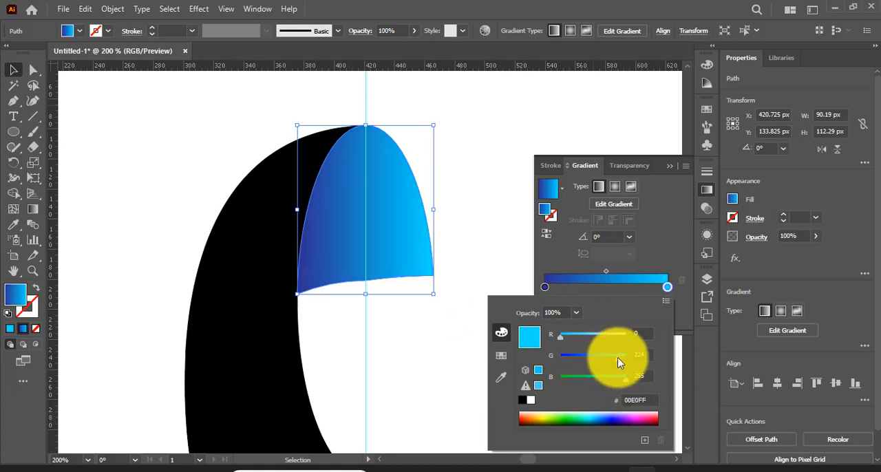
Step: Try a higher green value for the gradient's dark blue starting stop
left_click(544, 287)
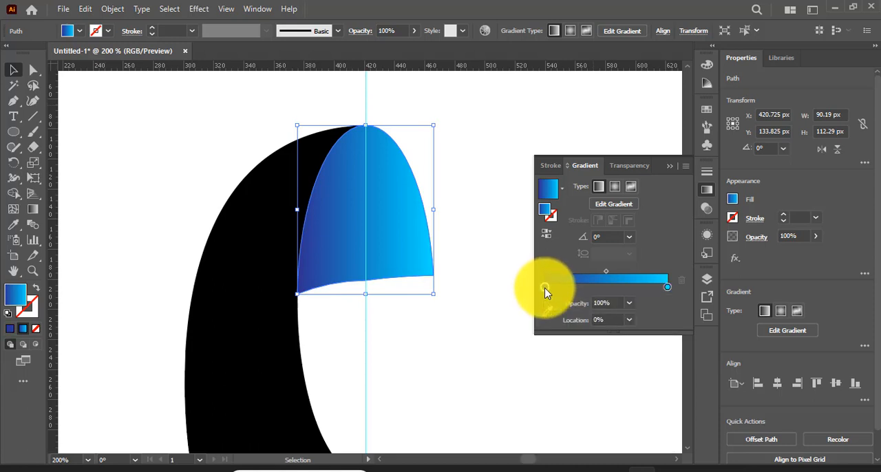
double_click(545, 287)
left_click_drag(573, 356, 587, 364)
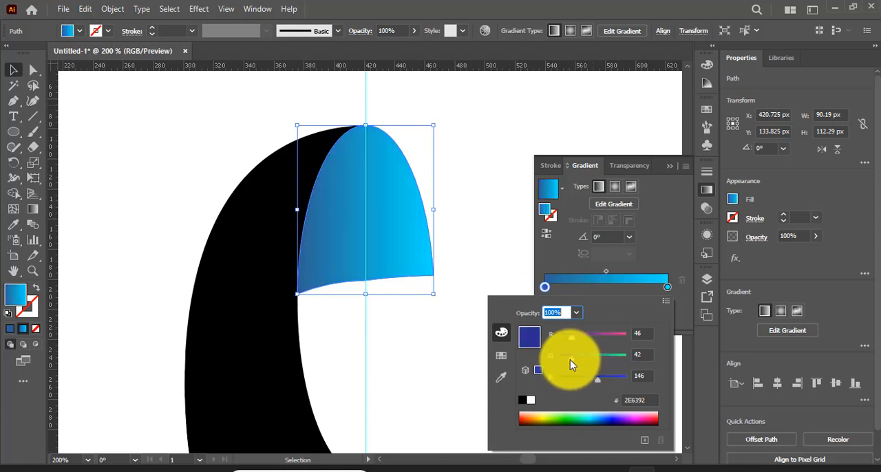
left_click(668, 172)
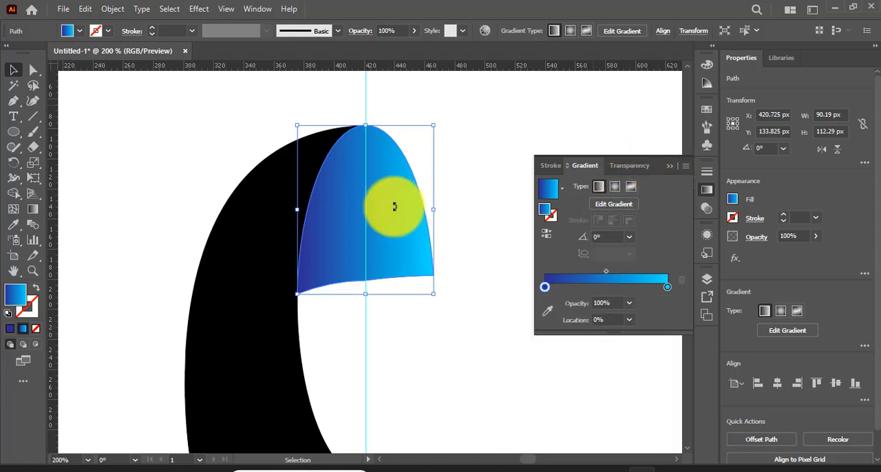
Step: Angle the tip's gradient diagonally at about 41° from lower left to upper right, and move its dark blue stop closer to the shape
left_click(33, 209)
left_click_drag(251, 340, 432, 166)
left_click_drag(244, 333, 291, 311)
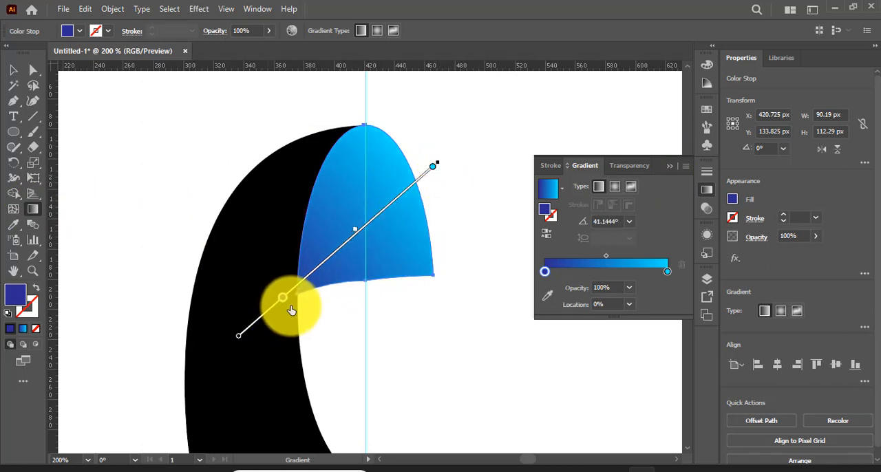
left_click(669, 166)
left_click(13, 72)
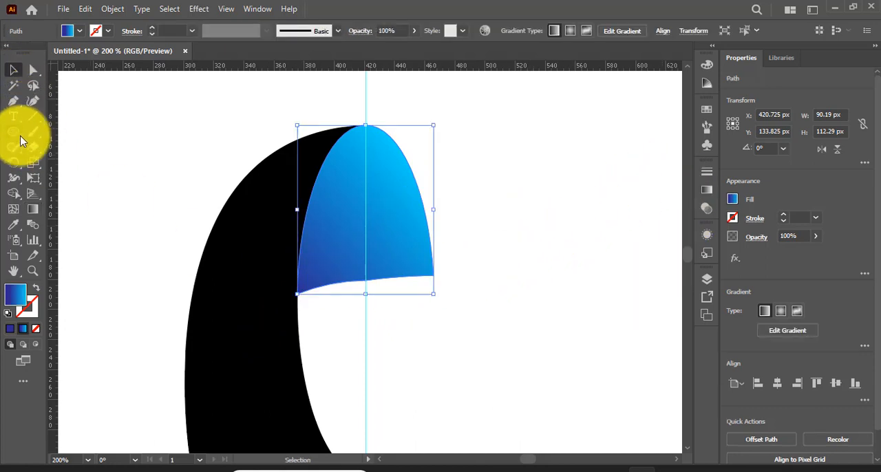
left_click(93, 142)
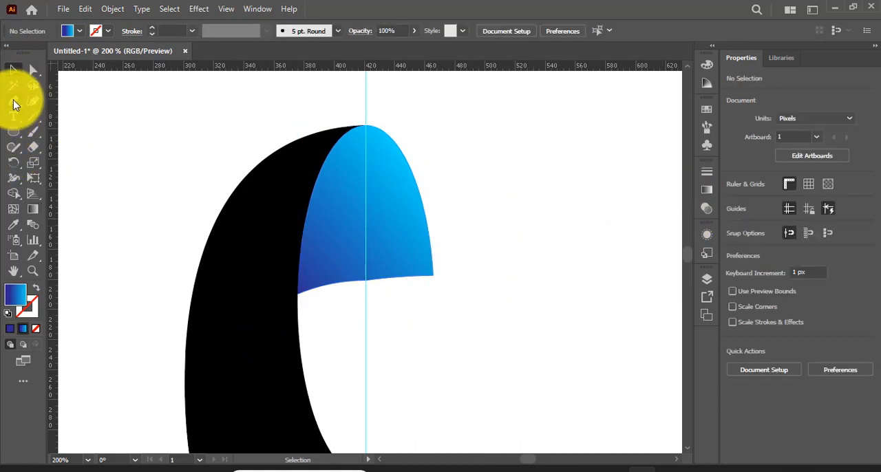
Step: Draw a closed Pen shape about 68 × 85 px over the tip's lower-left corner, curving from its bottom edge to its left edge
left_click(13, 102)
left_click(65, 103)
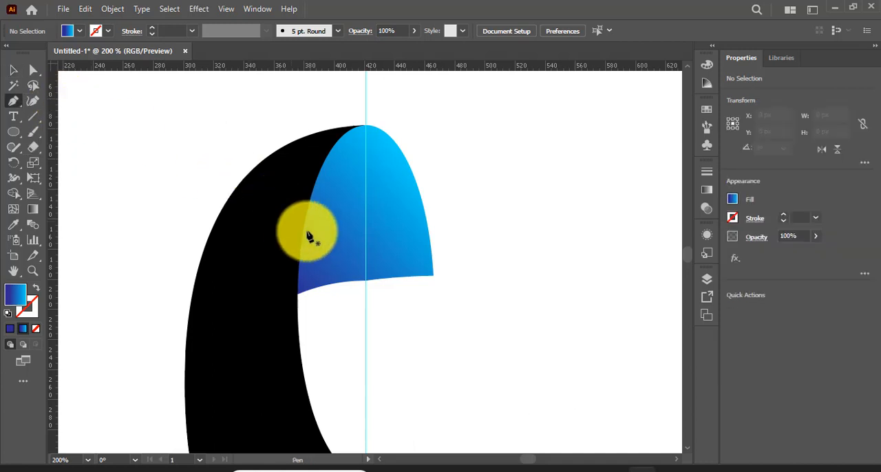
left_click(344, 282)
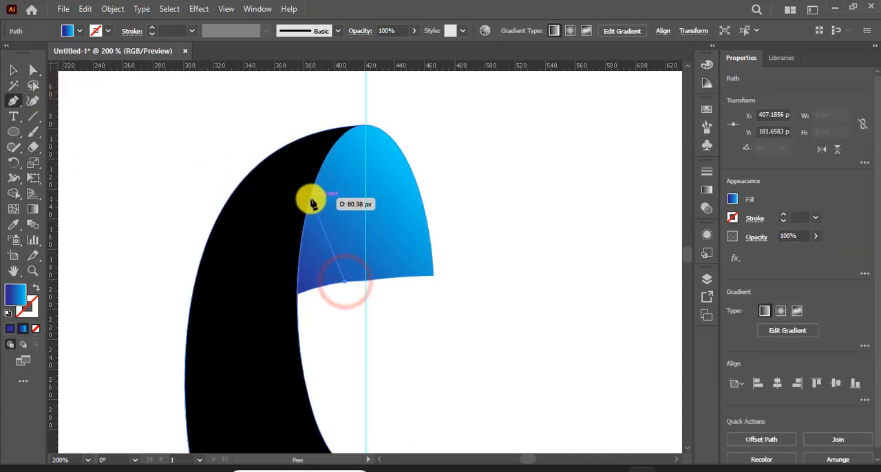
left_click_drag(310, 202, 328, 150)
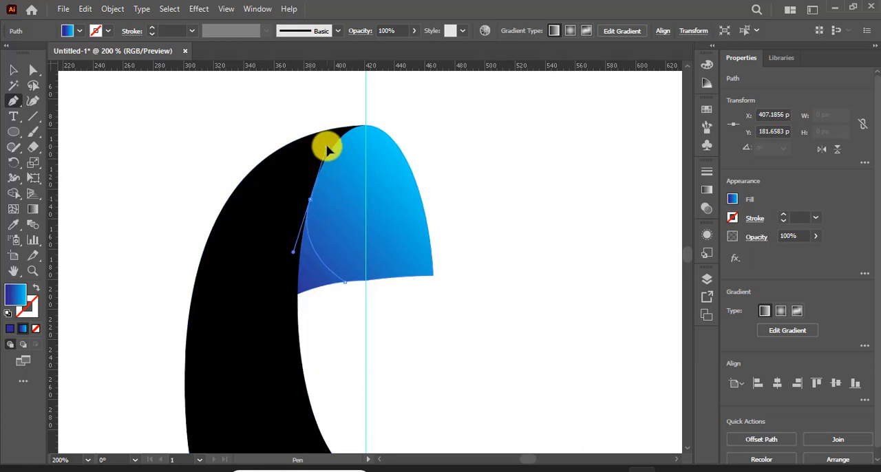
left_click(246, 262)
left_click(241, 315)
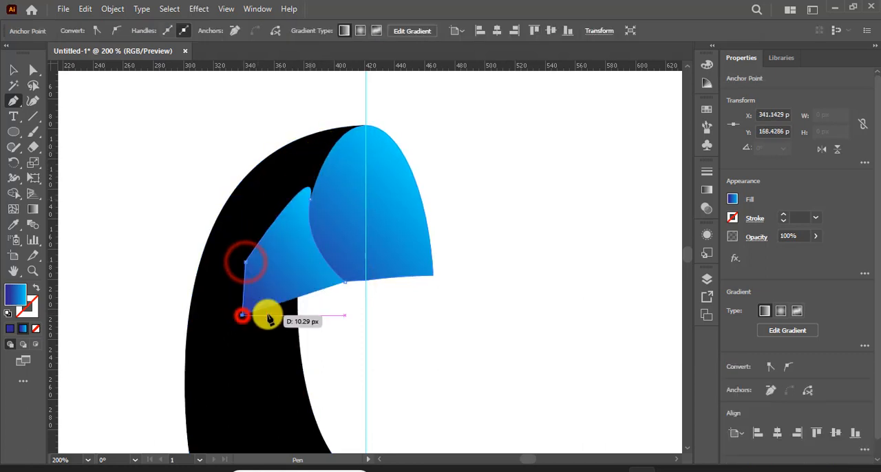
left_click(343, 281)
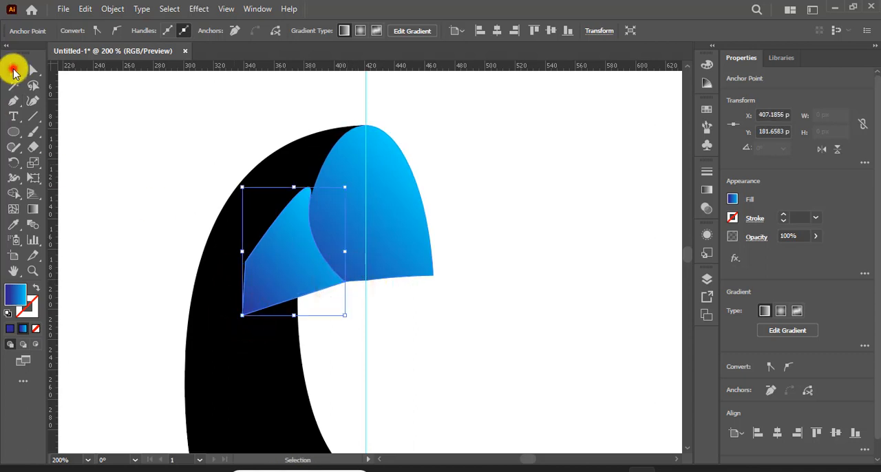
Step: Divide the tip along the drawn shape with the Shape Builder and delete the excess piece outside the tip
left_click(406, 236, "shift")
left_click(13, 193)
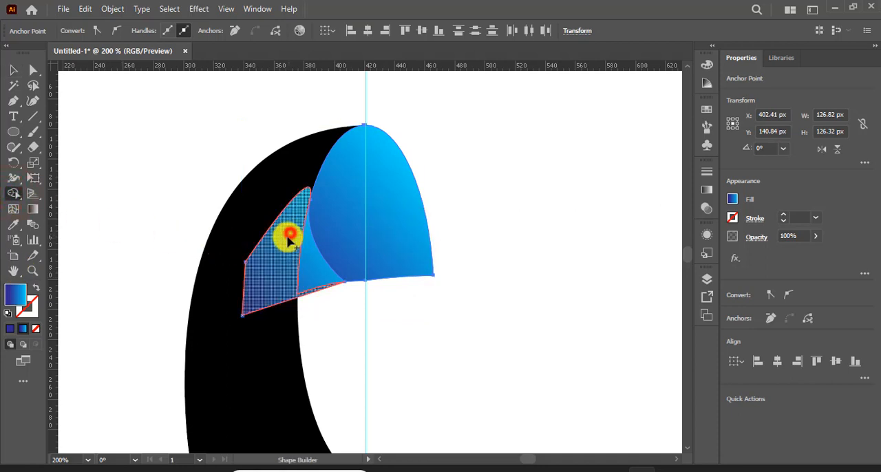
mouse_move(289, 238)
left_mouse_down()
mouse_move(281, 257)
mouse_move(252, 241)
left_mouse_up()
left_click(13, 69)
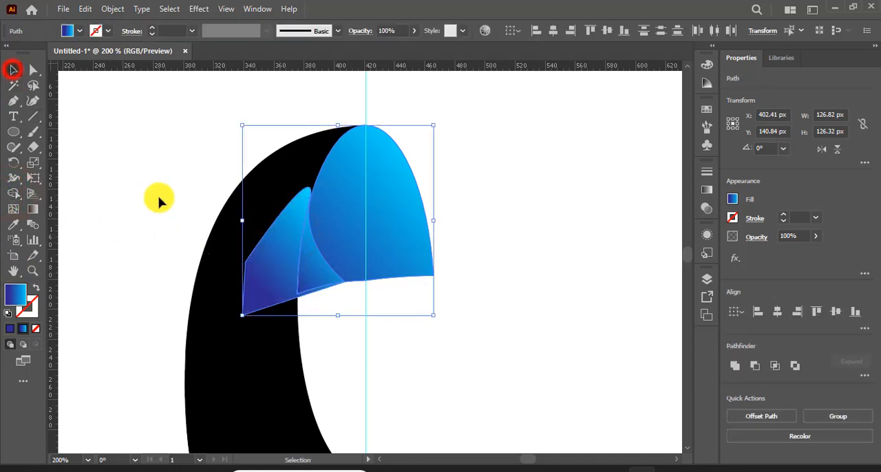
left_click(574, 369)
left_click(270, 269)
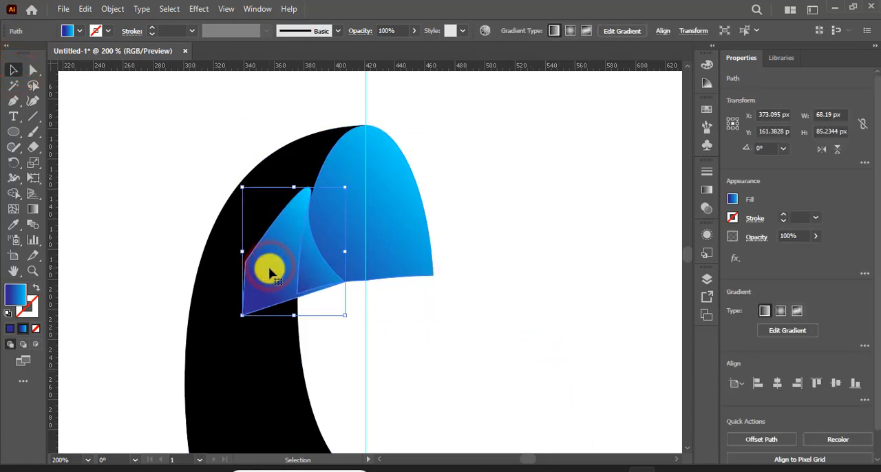
key("Delete")
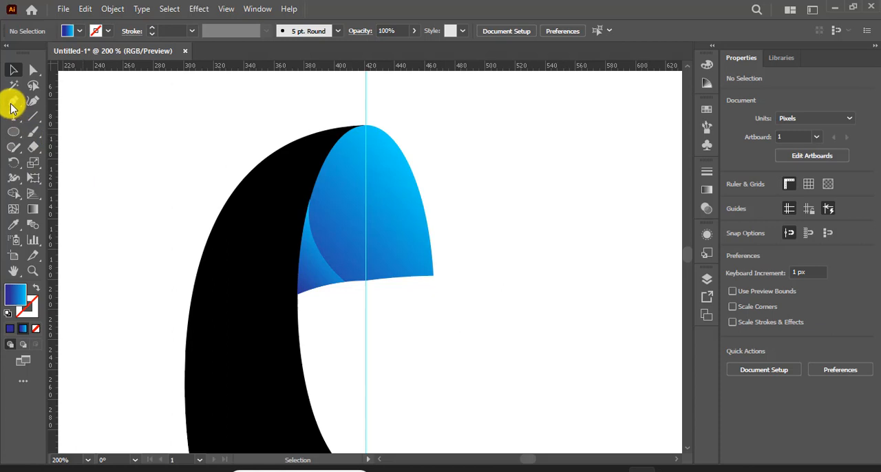
Step: Draw a larger closed Pen shape over the tip's left side, curving from about (439, 179) px on the bottom edge to (413, 80) px near the apex
left_click_drag(11, 103, 71, 103)
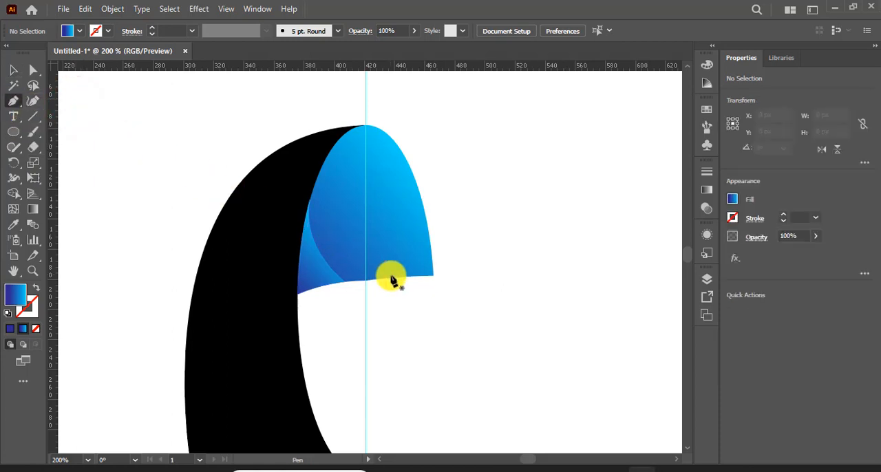
left_click_drag(392, 277, 351, 134)
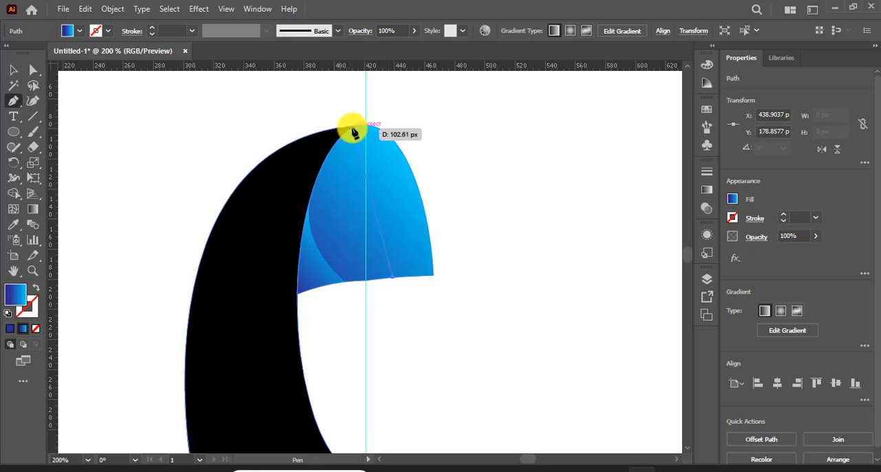
left_click_drag(352, 129, 406, 193)
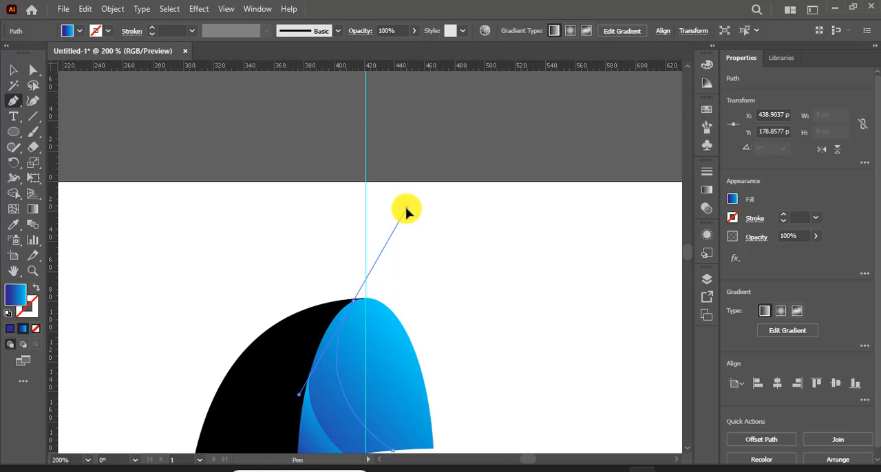
left_click_drag(407, 212, 406, 212)
scroll(406, 212, "down", 5)
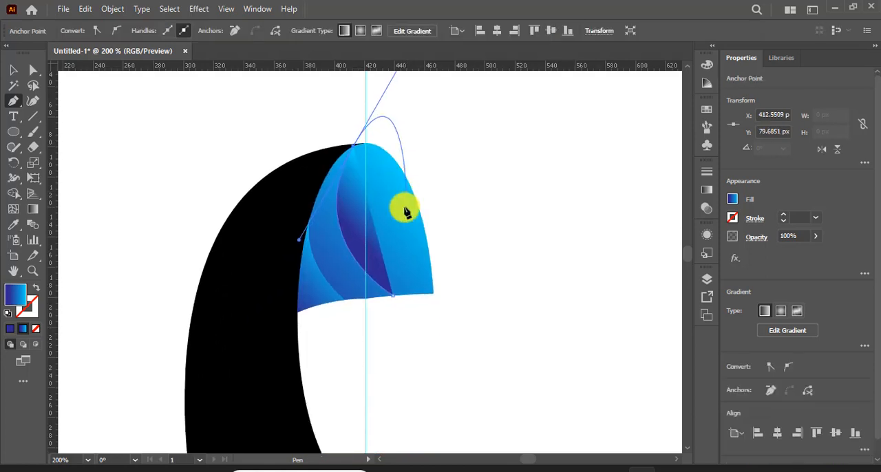
scroll(406, 212, "down", 1)
left_click(169, 177)
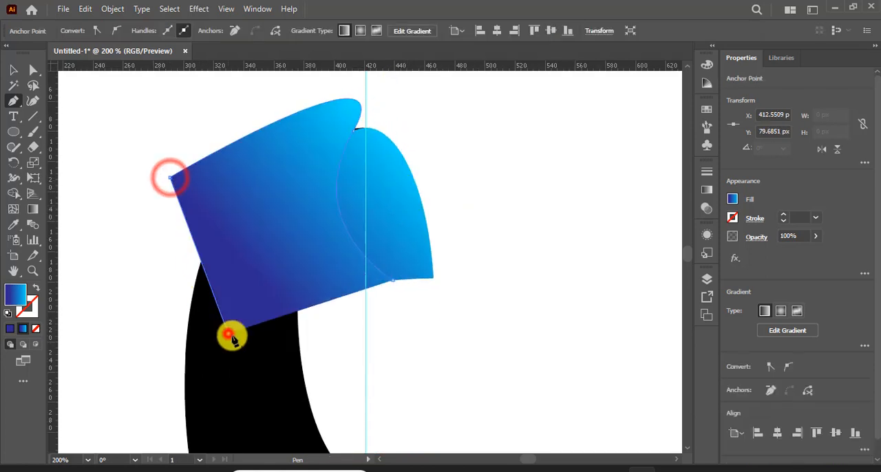
left_click(228, 333)
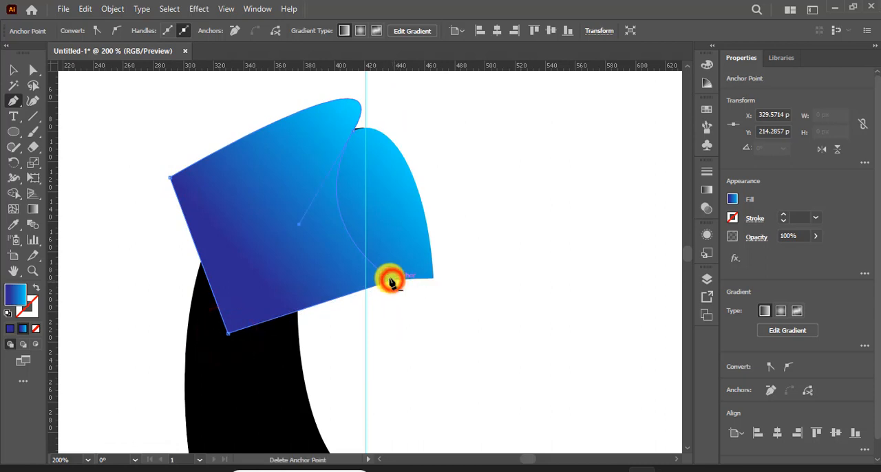
left_click(390, 281)
Step: Divide the tip along the larger curved shape with the Shape Builder
left_click(14, 69)
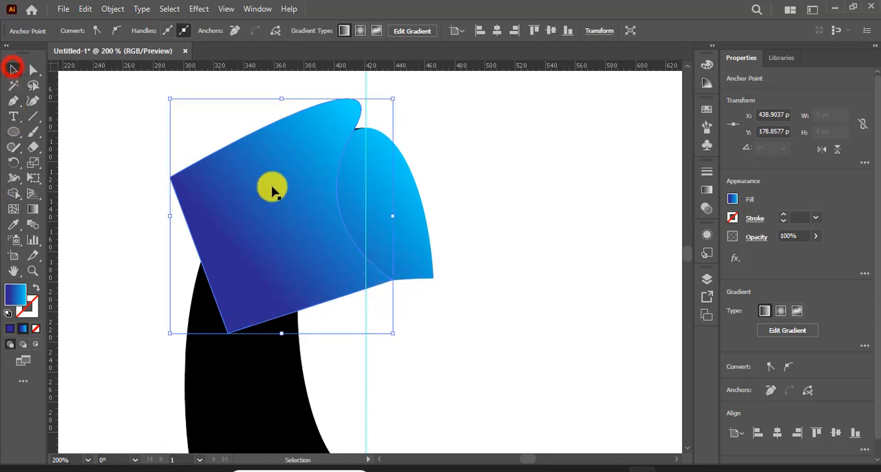
left_click(418, 233, "shift")
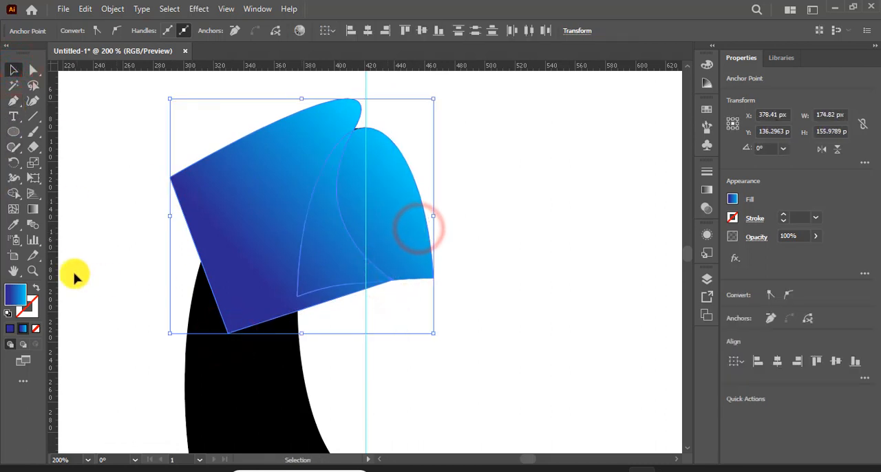
left_click(14, 193)
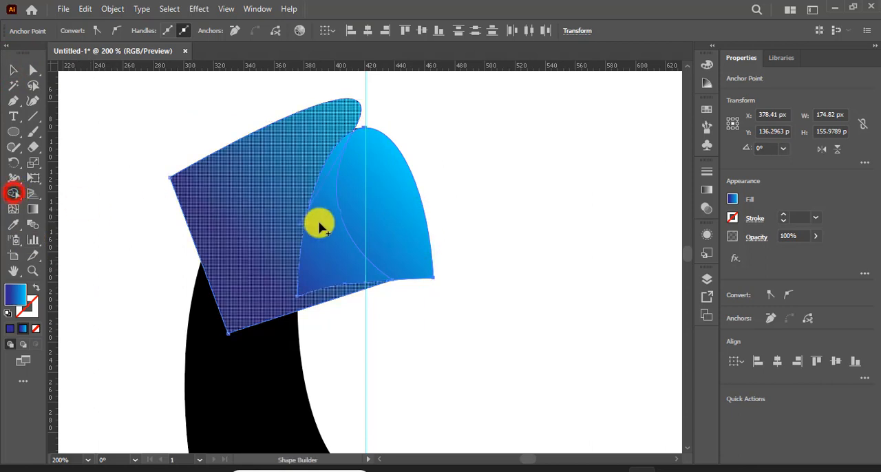
left_click(278, 171)
left_click_drag(278, 170, 244, 225)
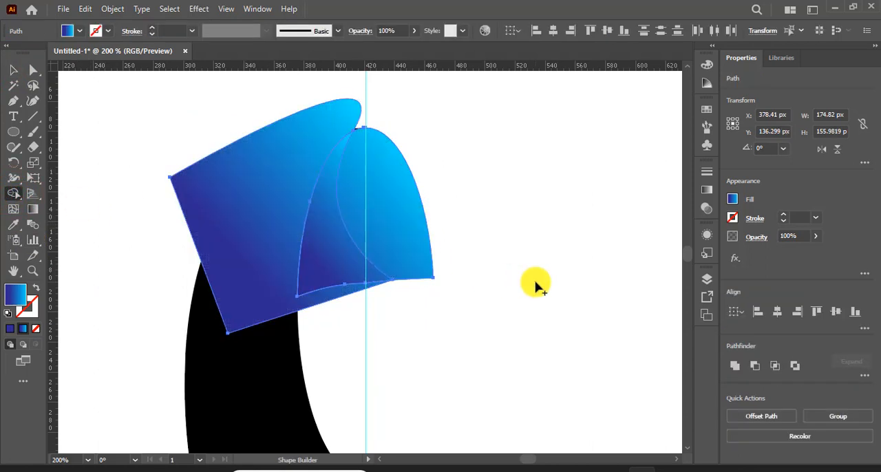
left_click(308, 276)
left_click(12, 72)
left_click(267, 261)
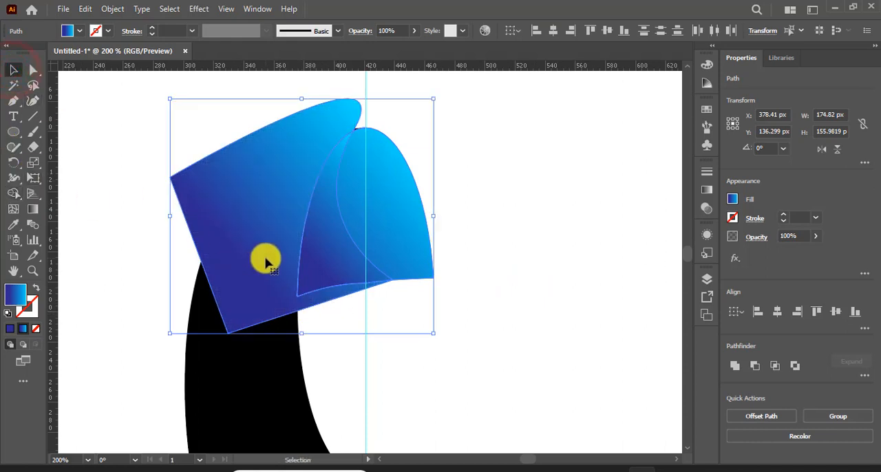
key("Delete")
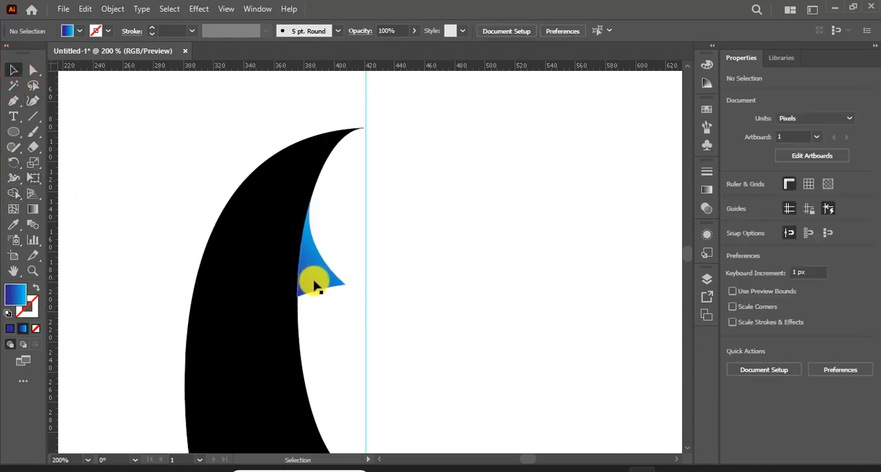
key("ctrl+z")
Step: Delete only the excess piece of the larger shape that lies outside the blade's tip
left_click(551, 298)
left_click(247, 251)
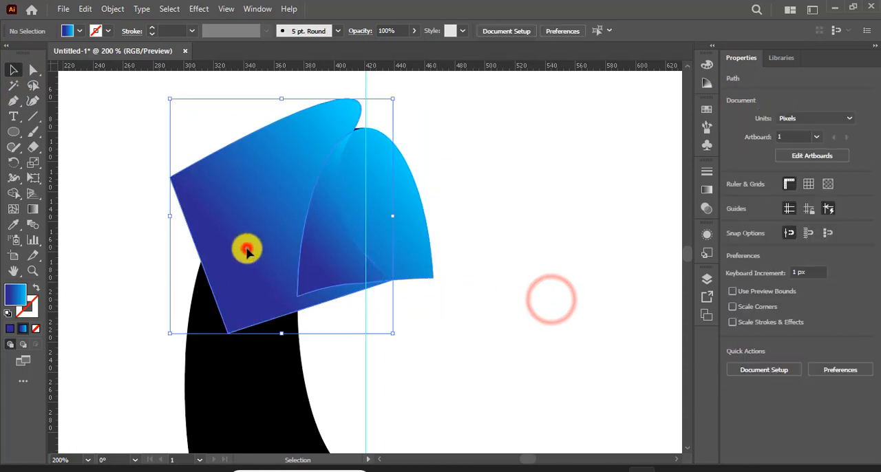
key("Delete")
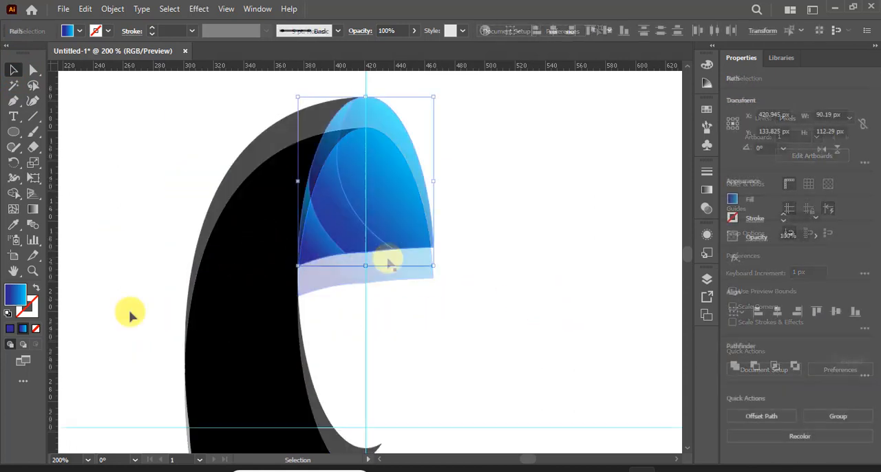
left_click(106, 252)
Step: Draw a closed Pen shape over the black blade, curving from about (389, 277) px on its inner edge to (330, 127) px on its outer edge
left_click(12, 102)
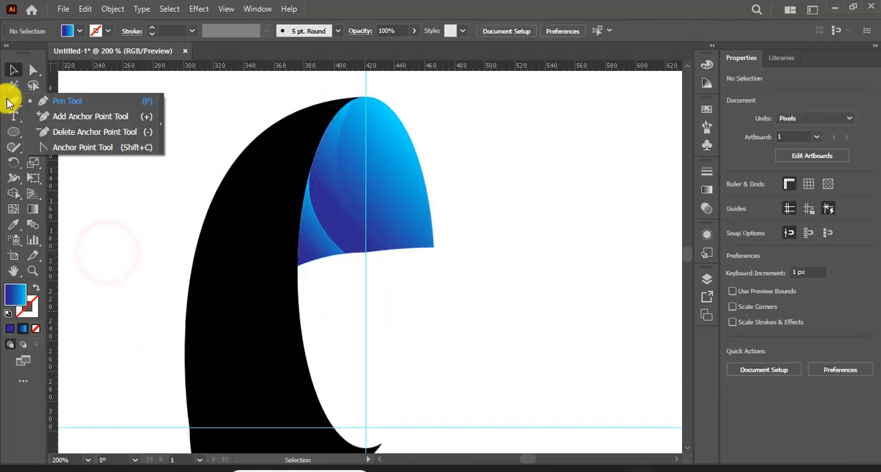
left_click(72, 103)
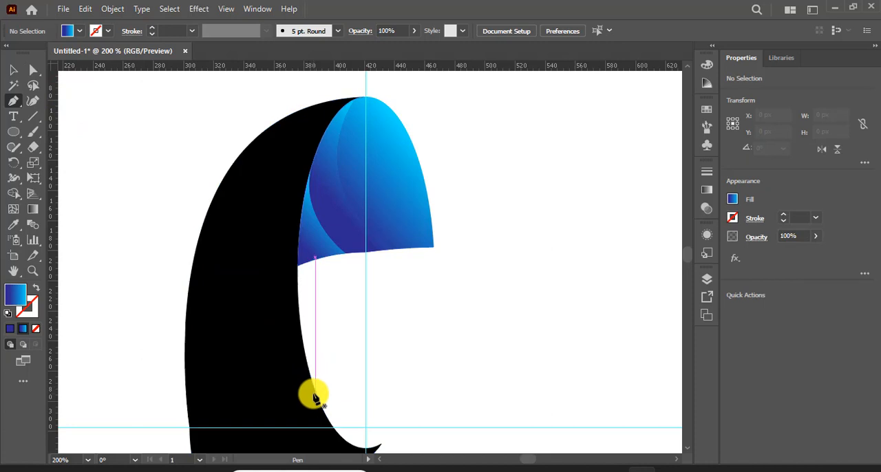
left_click(317, 399)
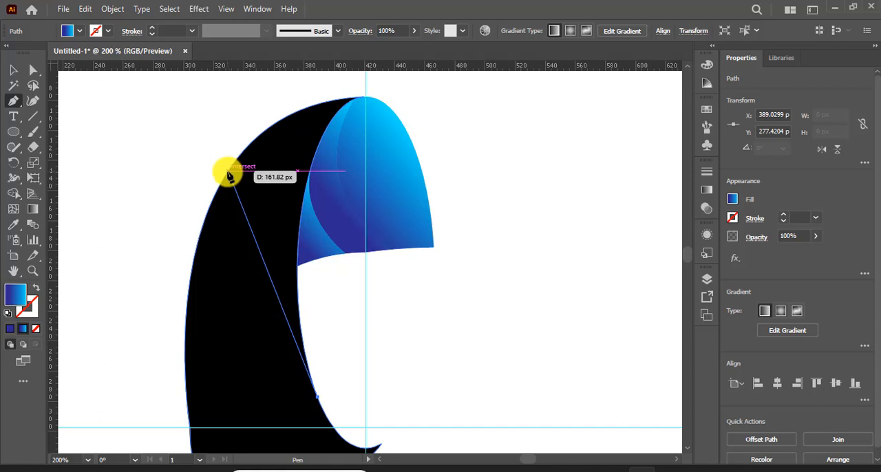
left_click_drag(229, 171, 263, 128)
scroll(299, 230, "down", 6)
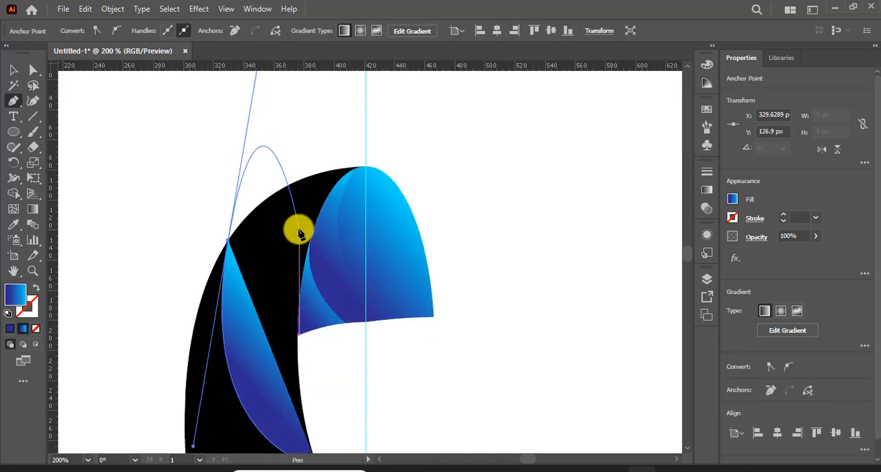
scroll(299, 229, "up", 3)
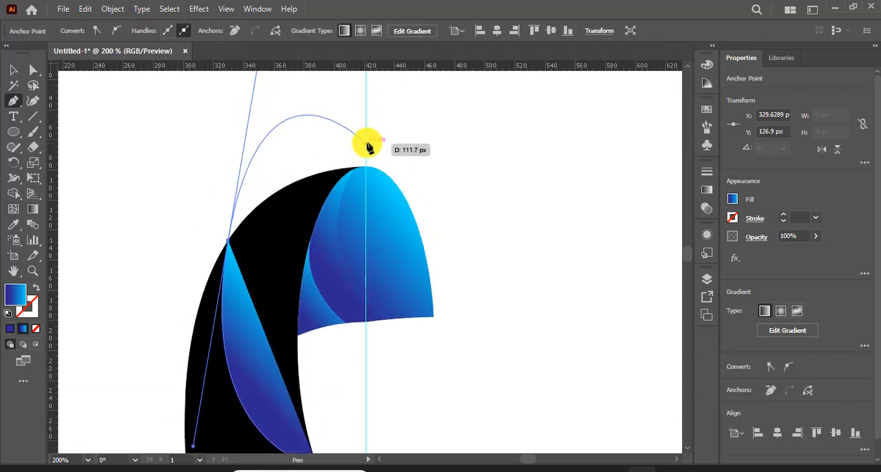
left_click_drag(404, 131, 462, 261)
left_click(432, 401)
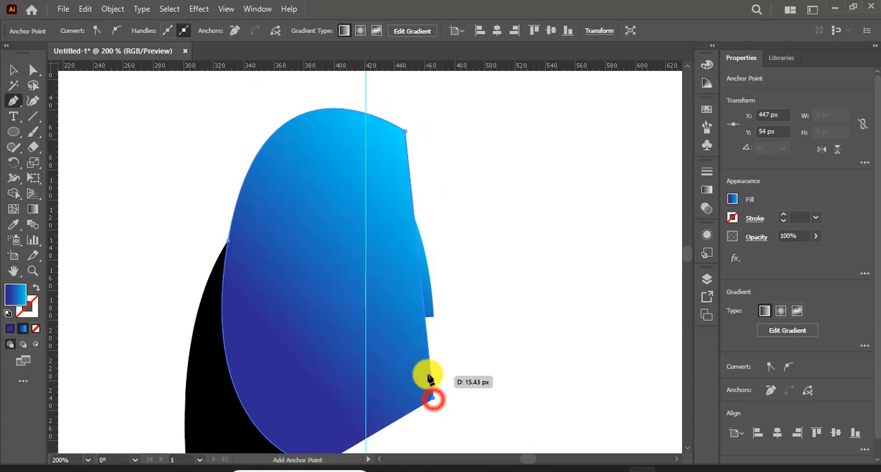
scroll(413, 372, "down", 2)
left_click(317, 388)
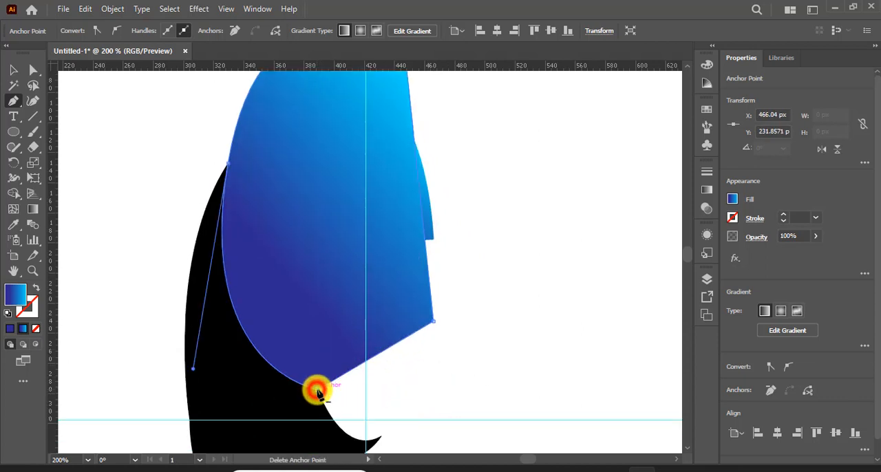
Step: Divide the black blade along the overlapping curved Pen shape with the Shape Builder
scroll(315, 384, "up", 2)
left_click(14, 71)
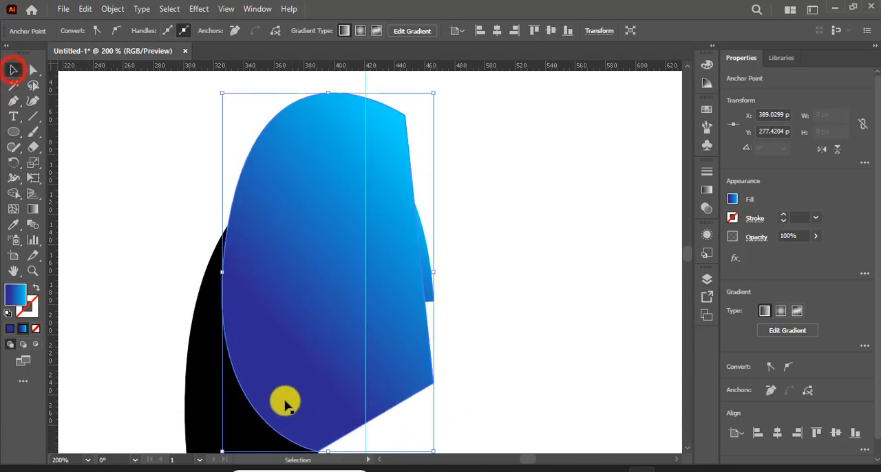
left_click(196, 398, "shift")
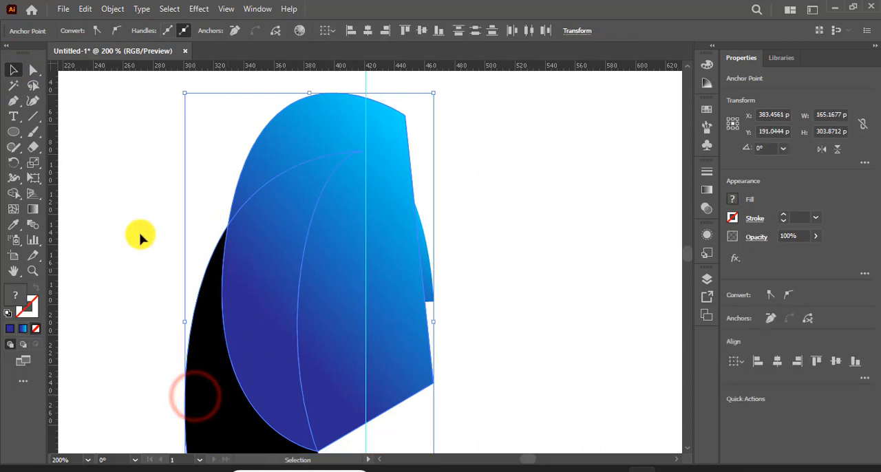
left_click(13, 193)
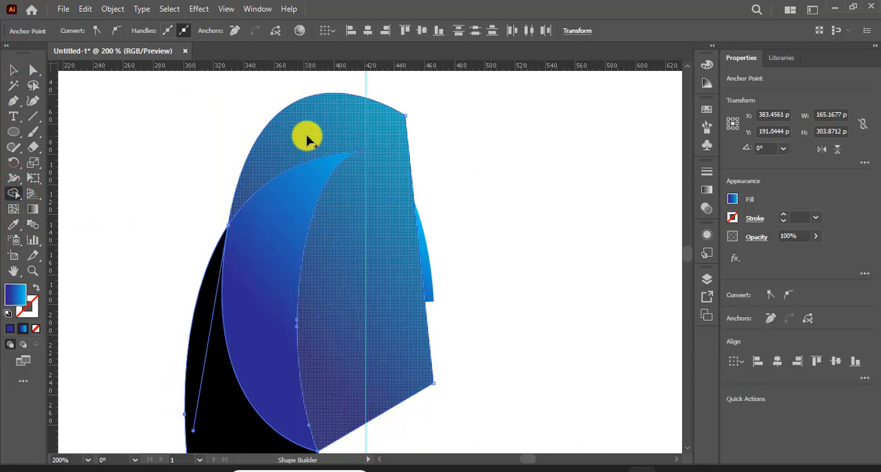
left_click_drag(309, 134, 344, 139)
Step: Delete the excess piece of the Pen shape that lies outside the blade's body
left_click(13, 70)
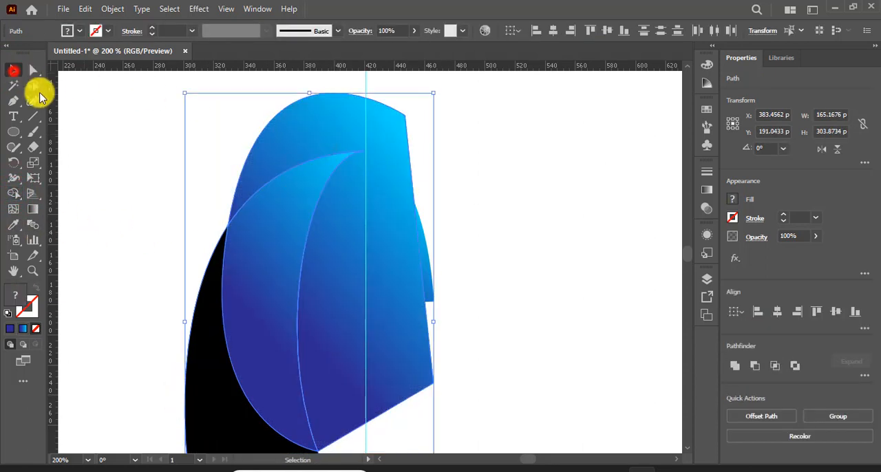
left_click(99, 114)
left_click(326, 124)
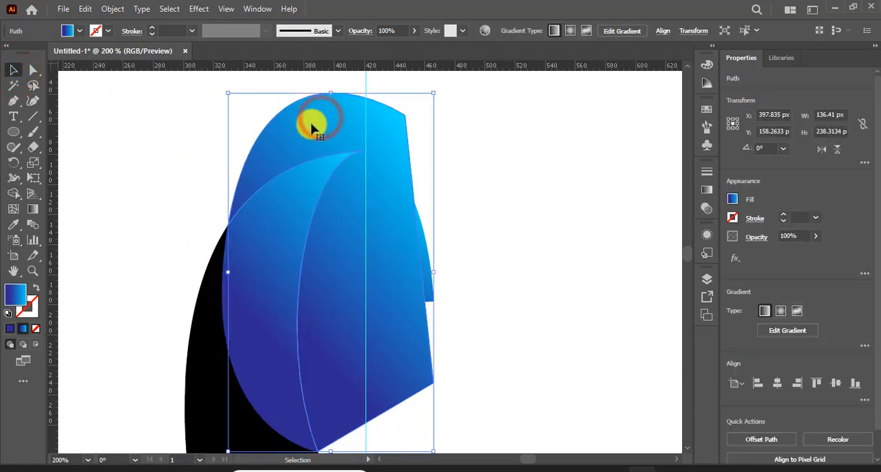
key("Delete")
Step: Draw a closed Pen shape over the blade's outer side, curving from about (313, 343) px at its lower corner to (459, 61) px above the tip
scroll(433, 200, "down", 4)
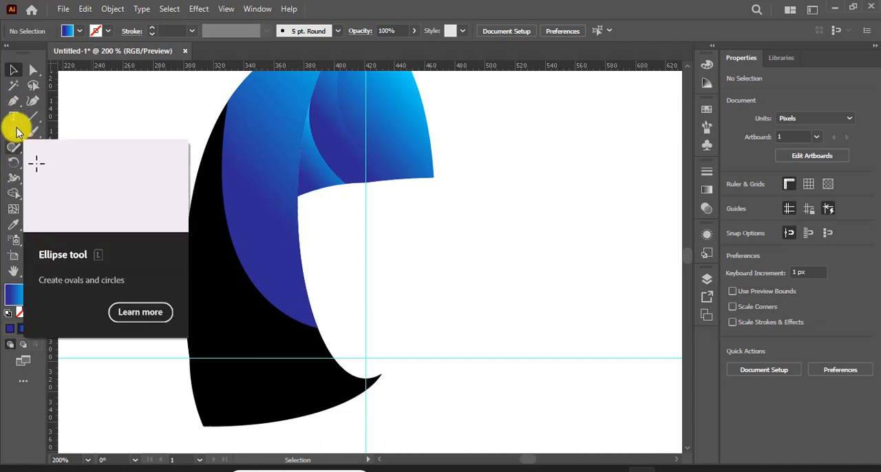
left_click_drag(13, 100, 79, 101)
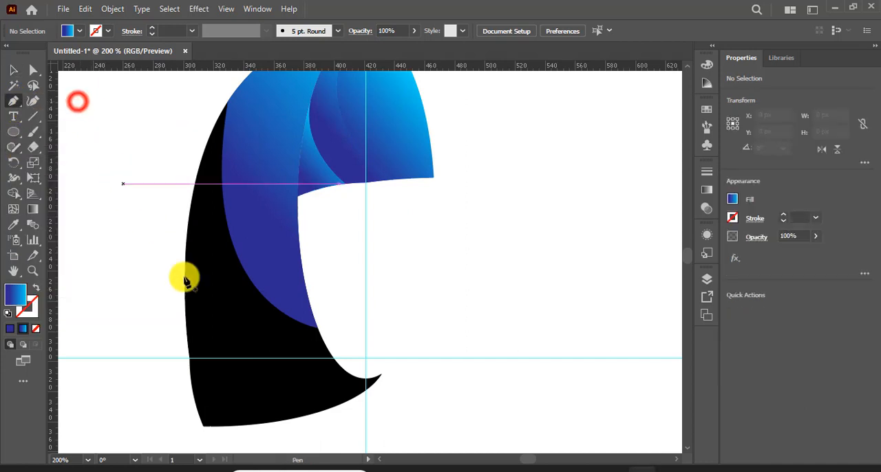
left_click(202, 425)
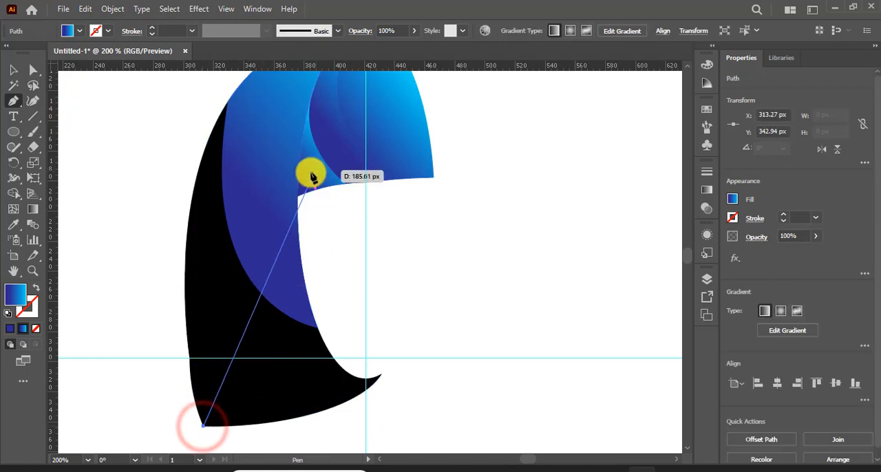
left_click_drag(299, 198, 404, 165)
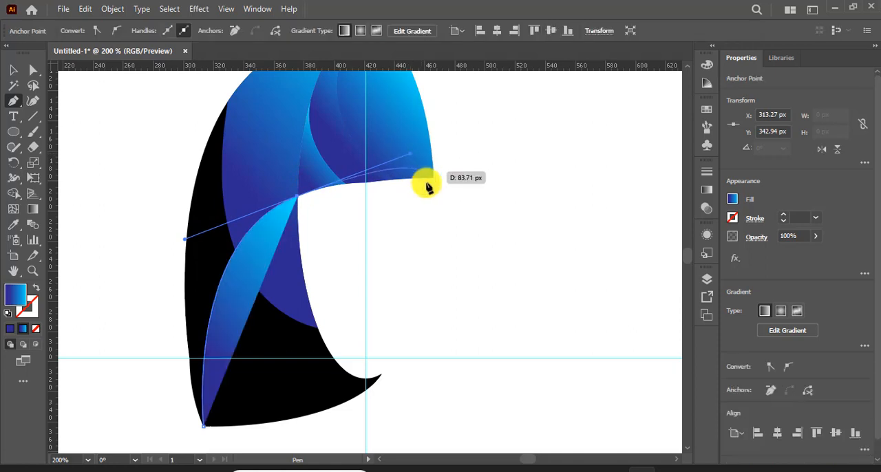
scroll(426, 184, "up", 4)
left_click_drag(423, 126, 126, 165)
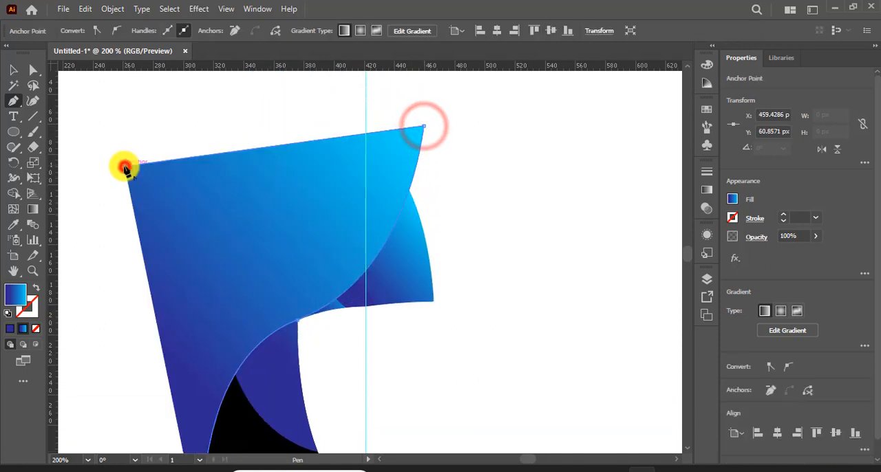
left_click(125, 165)
scroll(117, 176, "down", 5)
left_click(124, 377)
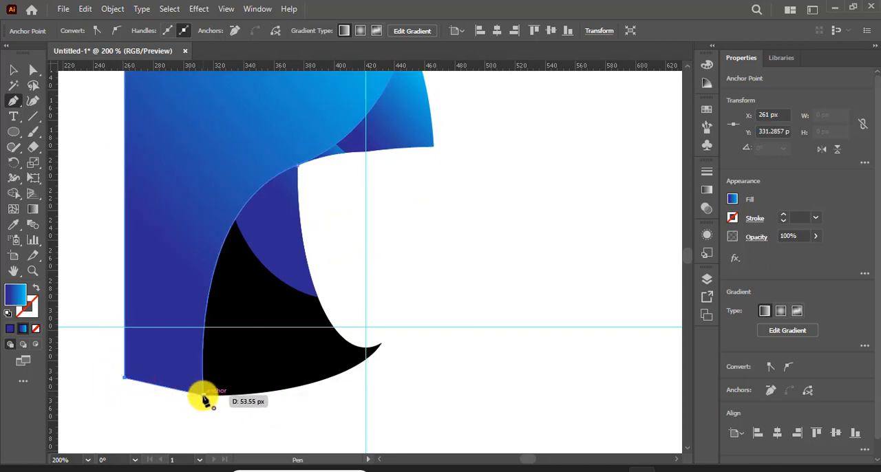
left_click(204, 397)
Step: Separate the part of the new Pen shape outside the black blade from the overlapping part with the Shape Builder
scroll(69, 192, "up", 4)
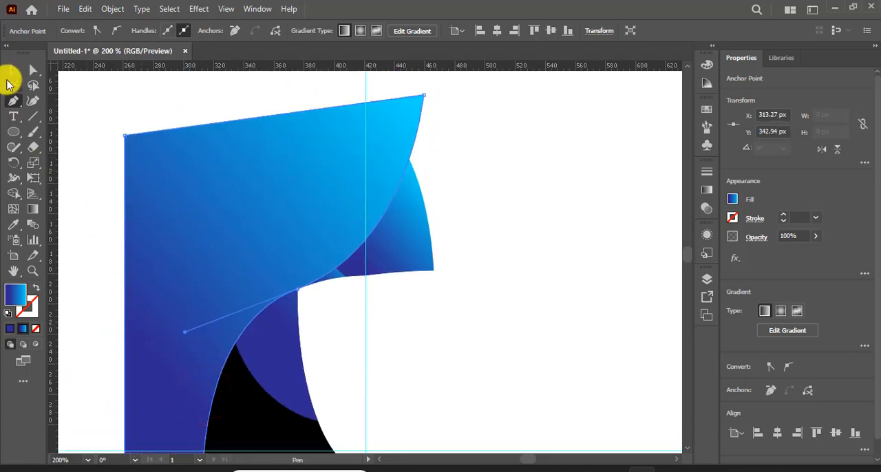
left_click(12, 72)
scroll(234, 317, "down", 2)
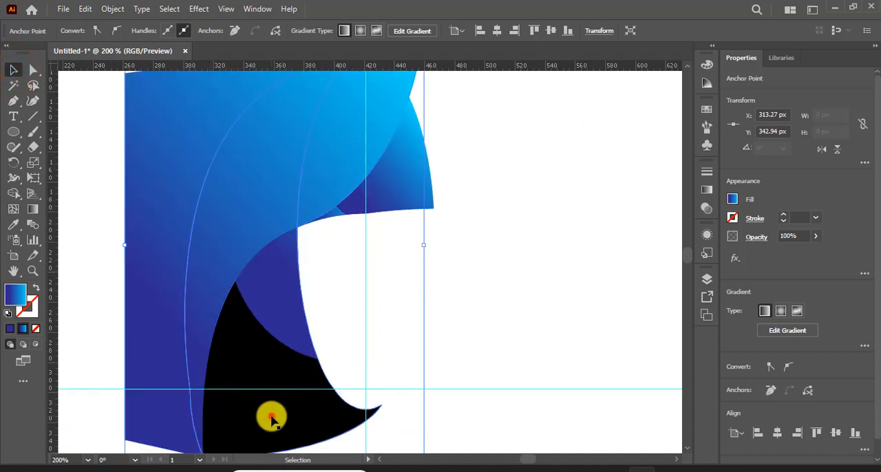
left_click(272, 419)
left_click(154, 221, "shift")
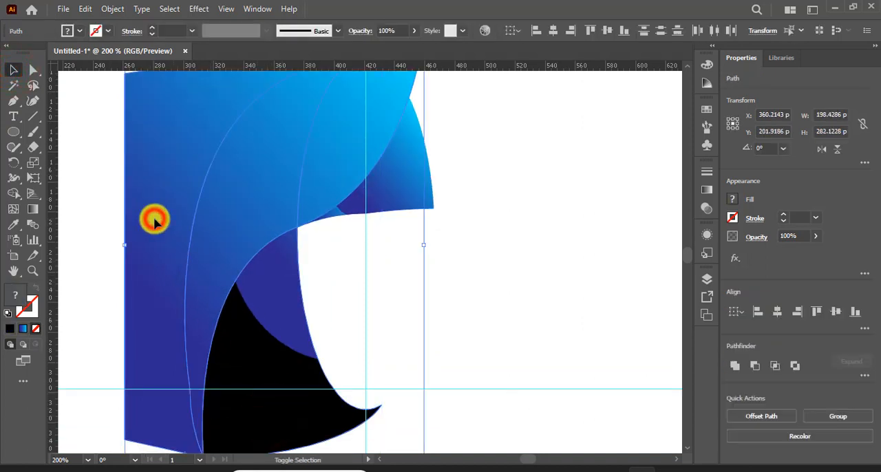
left_click(13, 195)
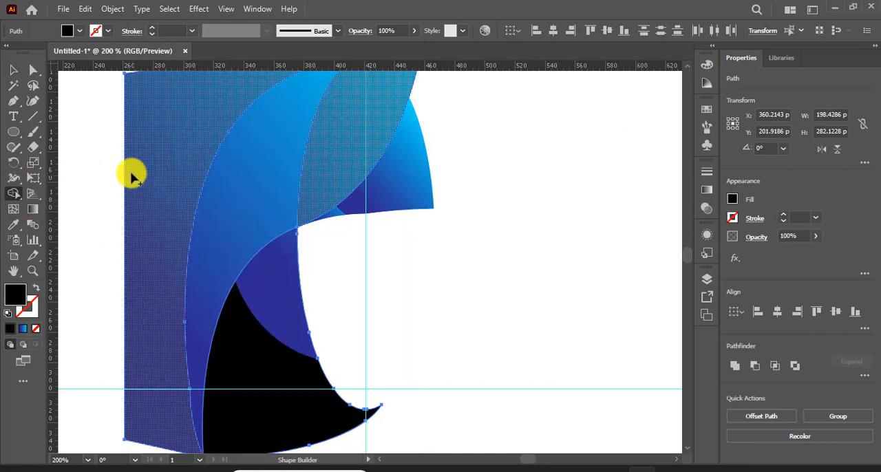
left_click_drag(151, 163, 156, 162)
left_click_drag(146, 192, 146, 193)
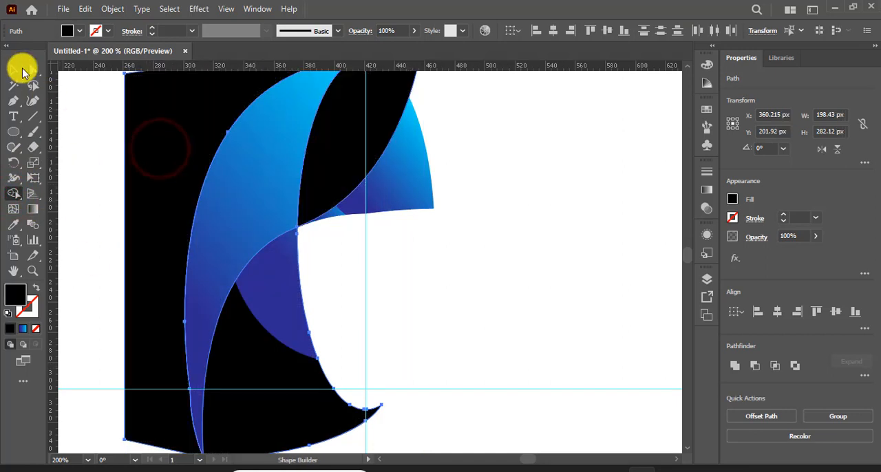
Step: Delete only the black excess piece surrounding the blade, keeping the curved segments inside it
left_click(13, 70)
scroll(108, 220, "up", 2)
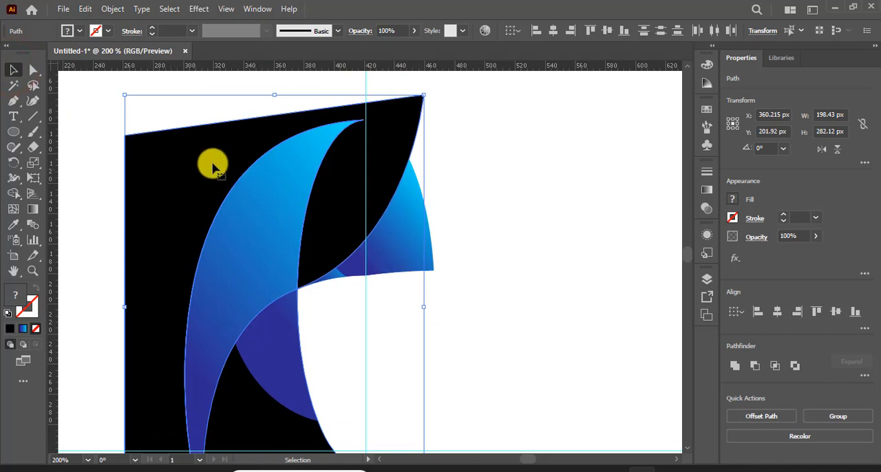
key("Delete")
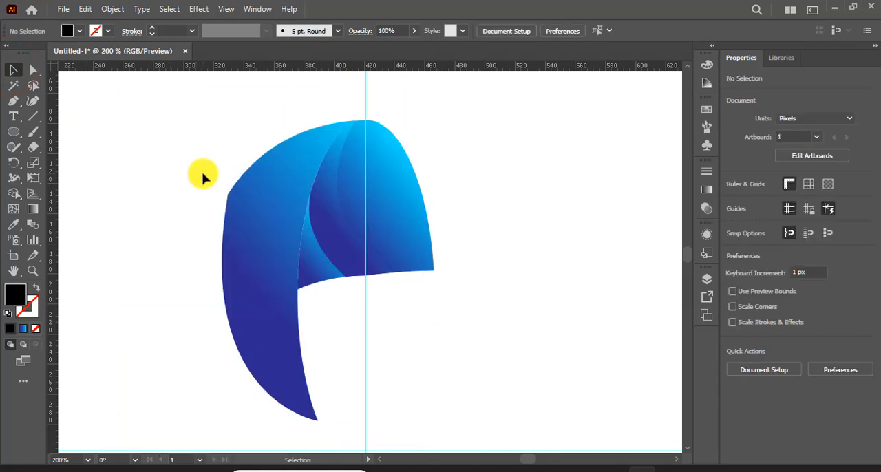
key("ctrl+z")
left_click(560, 211)
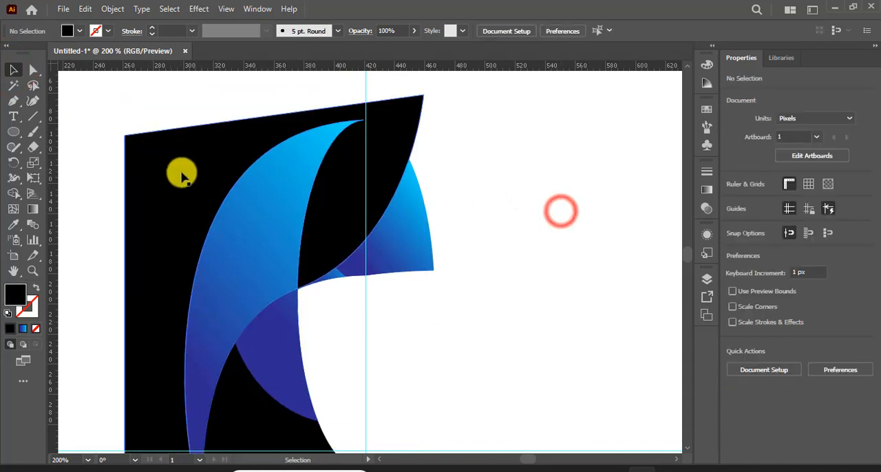
left_click(181, 187)
key("Delete")
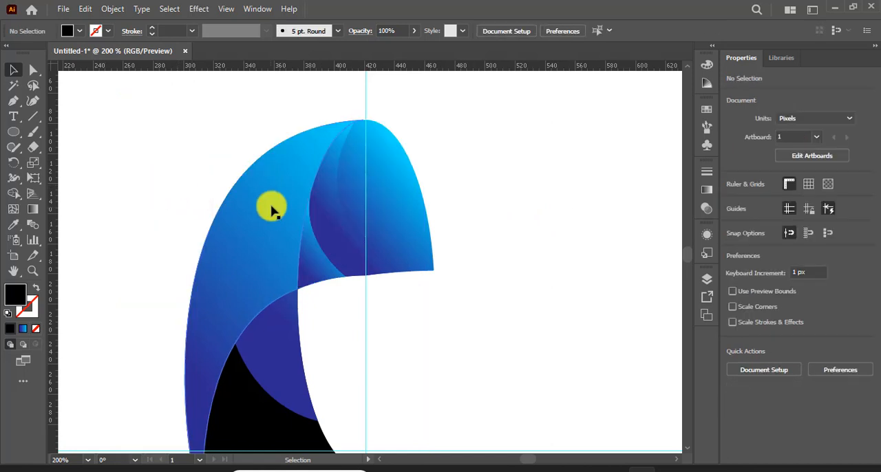
scroll(268, 199, "down", 3)
key("ctrl+a")
key("shift+m")
left_click(245, 216)
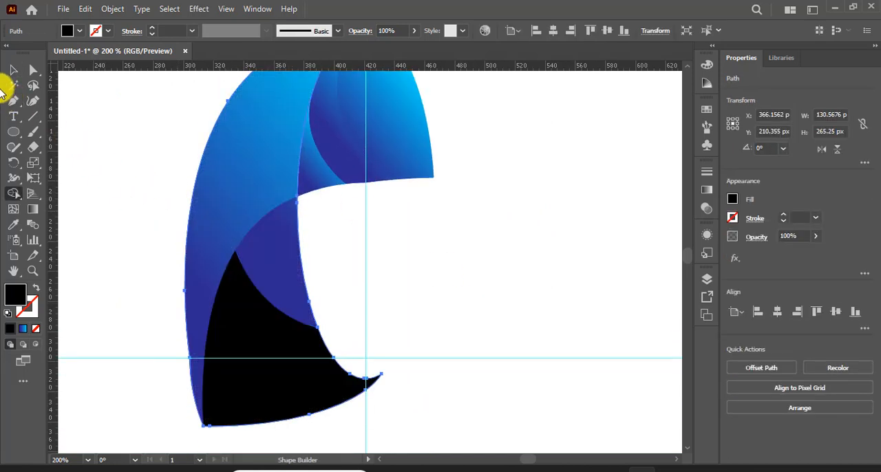
left_click(15, 68)
left_click(67, 137)
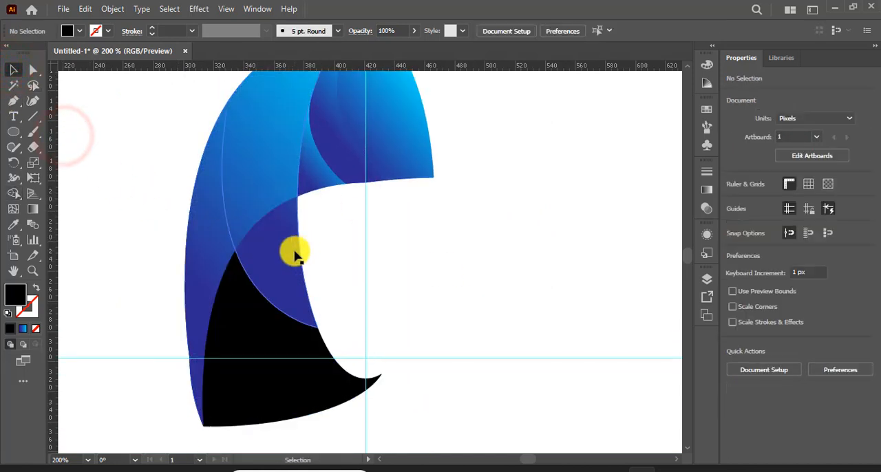
Step: Divide the blade's body into separate blue-gradient segments with the Shape Builder, using both curved shapes and the black blade
left_click(303, 266)
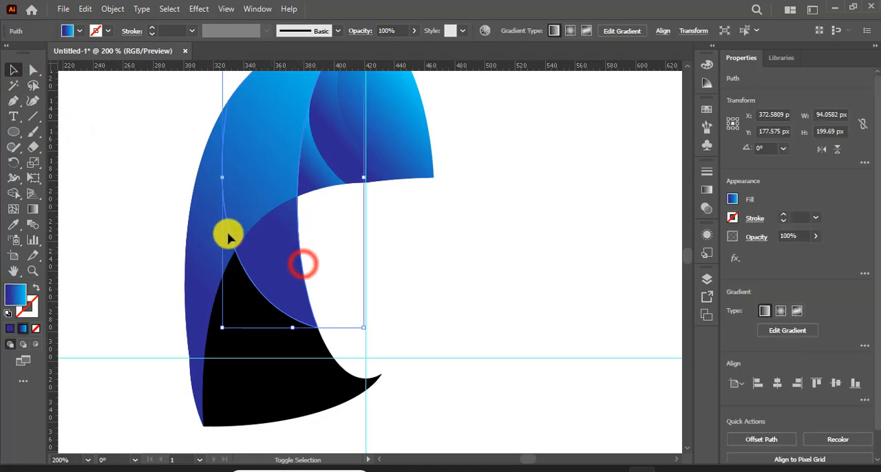
left_click(188, 221, "shift")
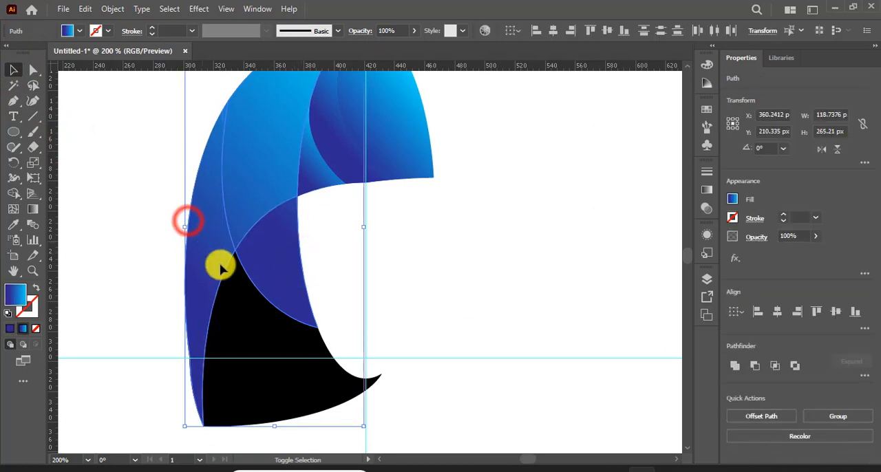
left_click(329, 412, "shift")
left_click(14, 193)
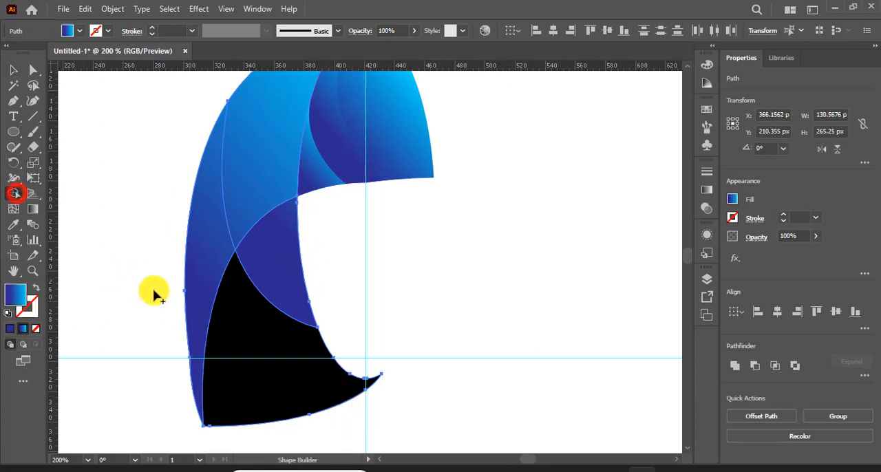
left_click(236, 315)
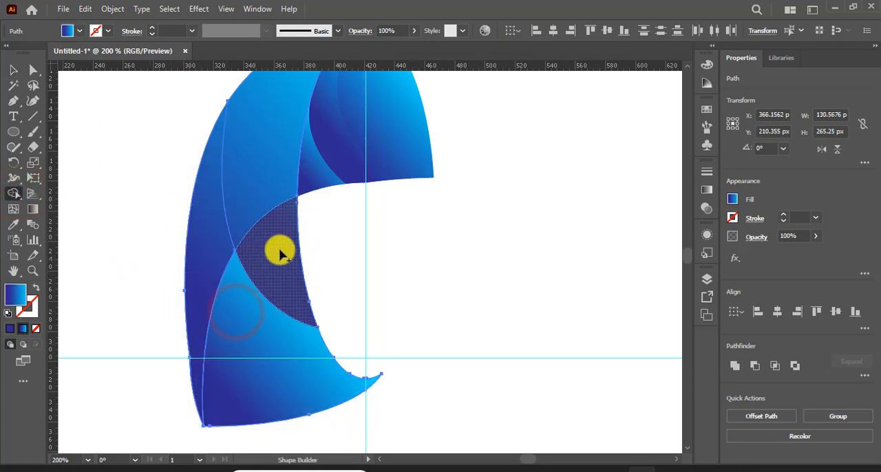
left_click(257, 124)
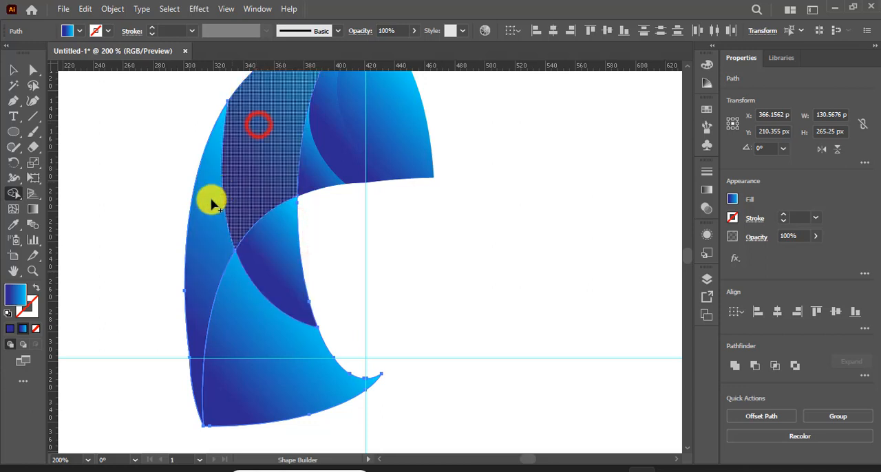
left_click(199, 222)
left_click(13, 68)
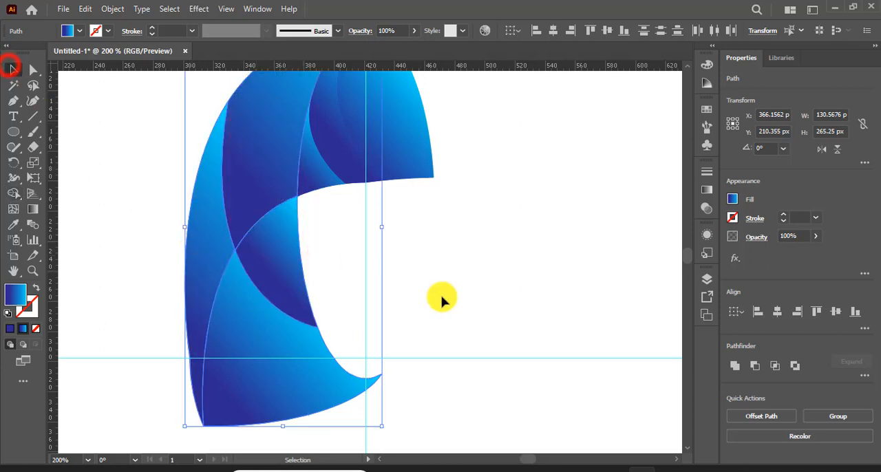
left_click(525, 282)
Step: Merge the upper inner segment of the body with the segment directly below it into one piece using the Shape Builder
scroll(432, 265, "up", 3)
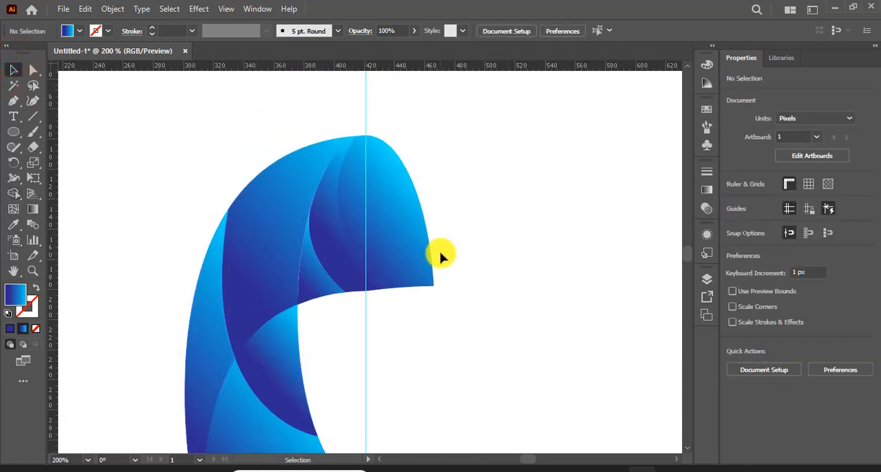
scroll(447, 242, "down", 2)
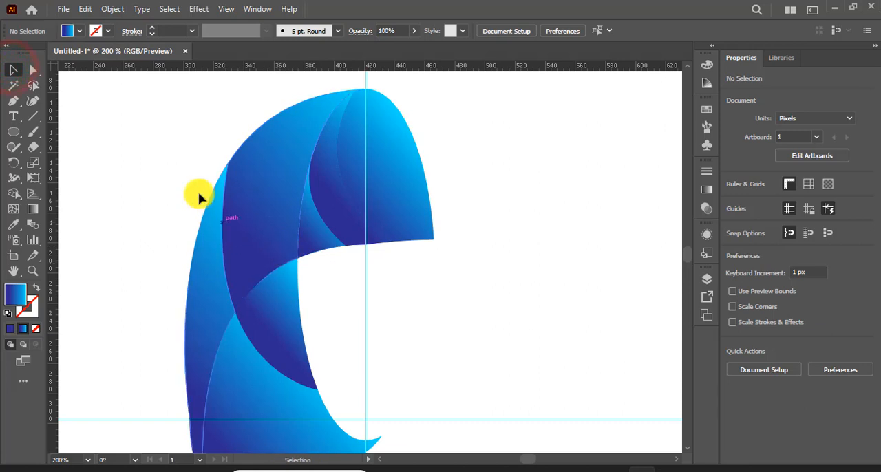
left_click(252, 149)
left_click_drag(291, 314, 295, 351)
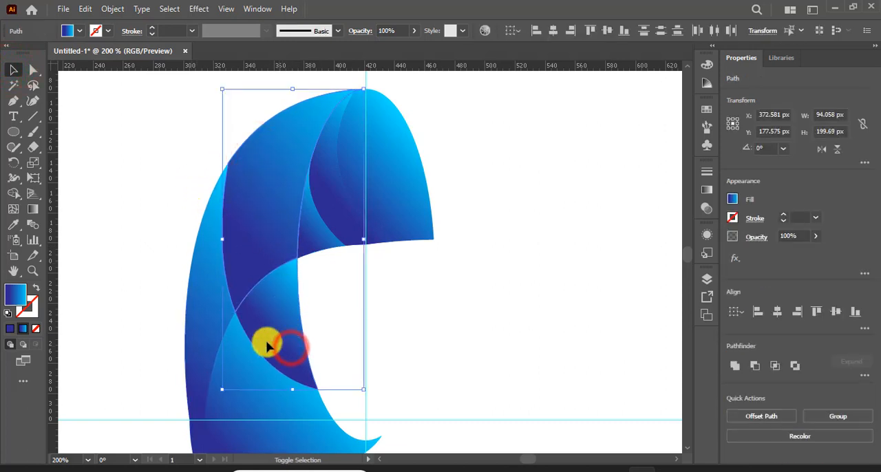
left_click(15, 196)
left_click_drag(262, 232, 276, 313)
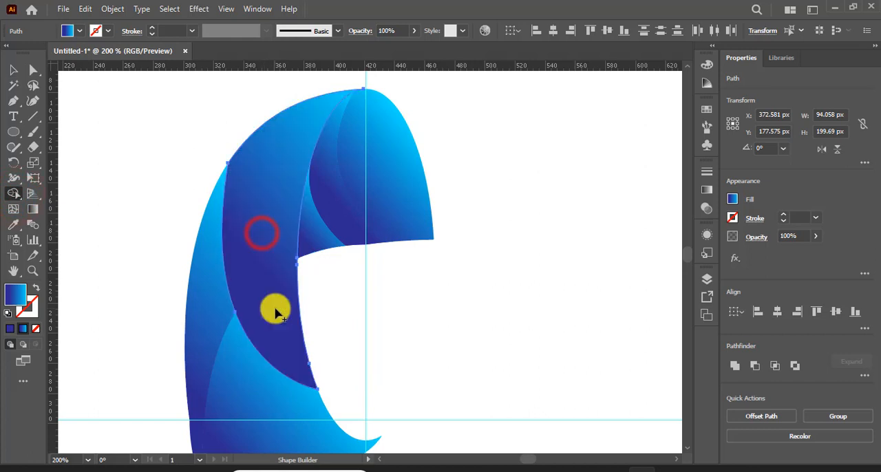
left_click(14, 71)
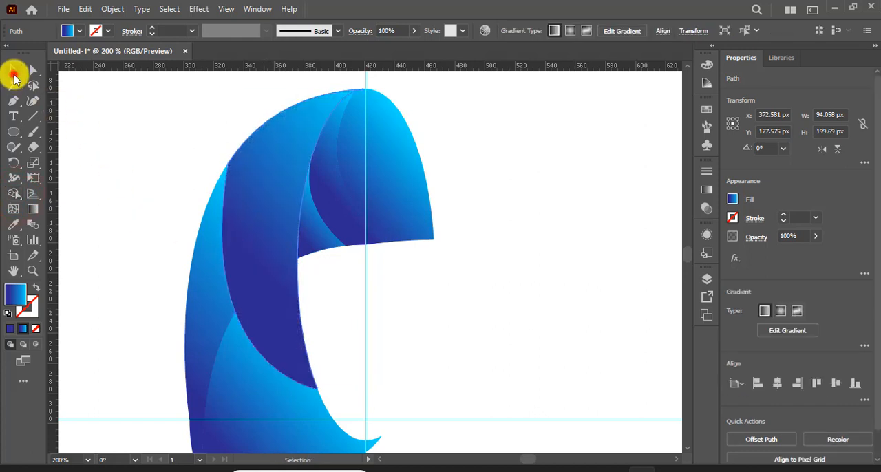
left_click(548, 279)
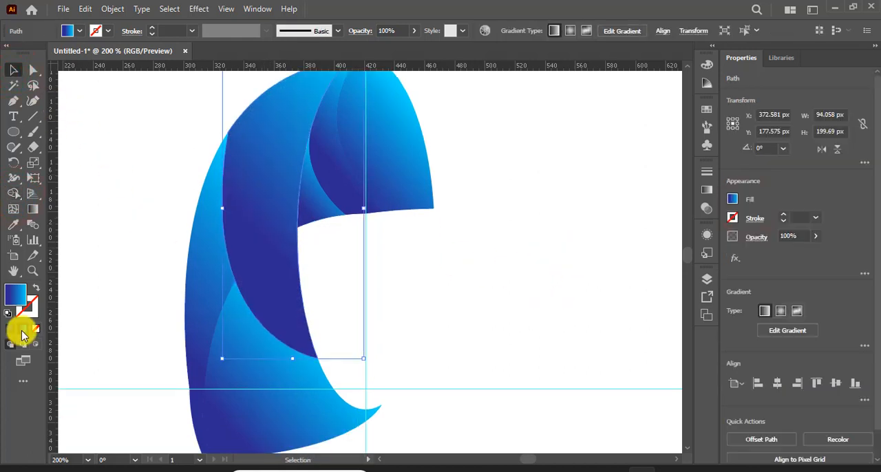
Step: Move the dark blue gradient stop of the blade's merged inner body segment closer to the gradient's lower-left end
left_click(32, 209)
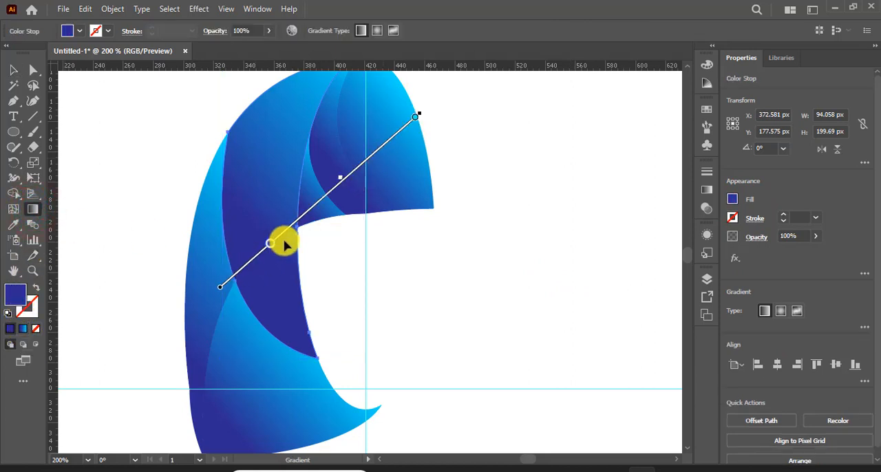
left_click_drag(270, 247, 239, 269)
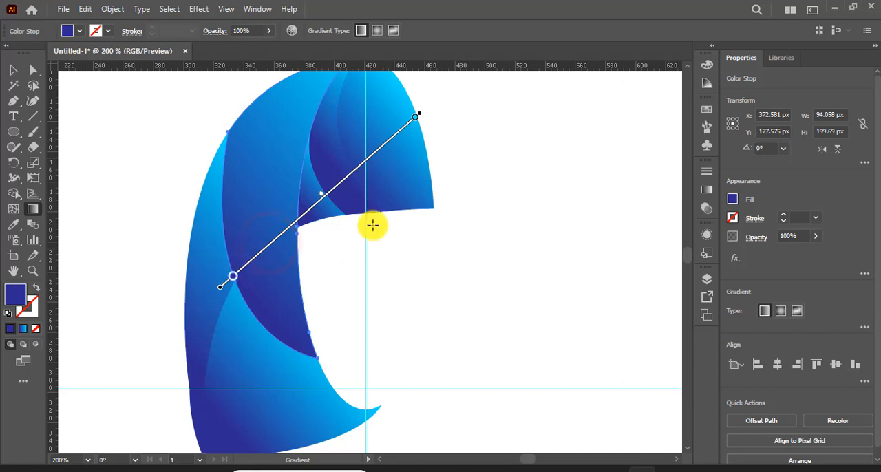
left_click(11, 70)
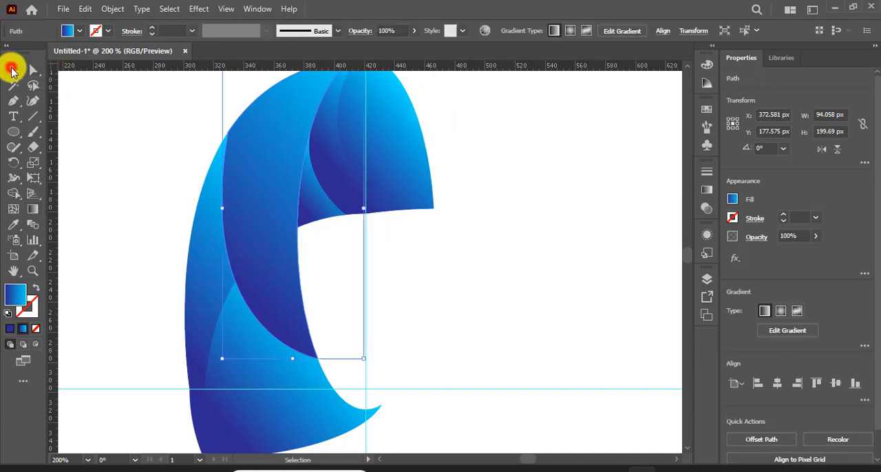
Step: Redirect the bottom body segment's gradient diagonally, running from dark blue at the lower right to light blue at the upper left
left_click(252, 424)
scroll(181, 236, "down", 2)
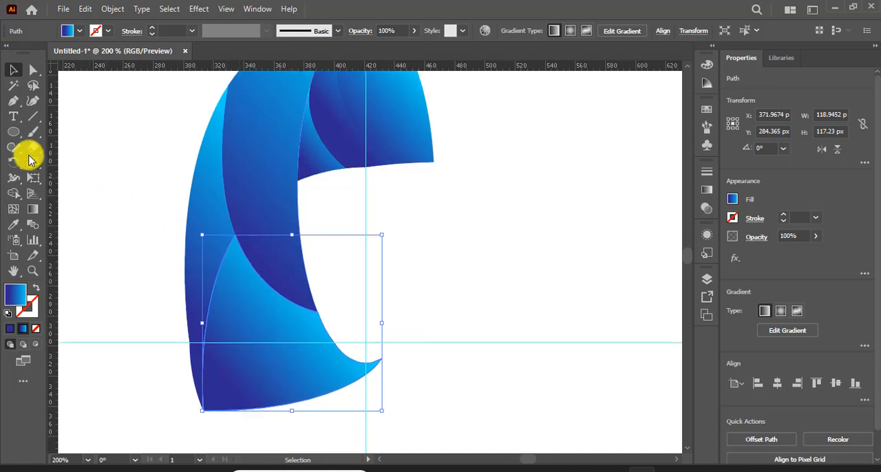
left_click(33, 208)
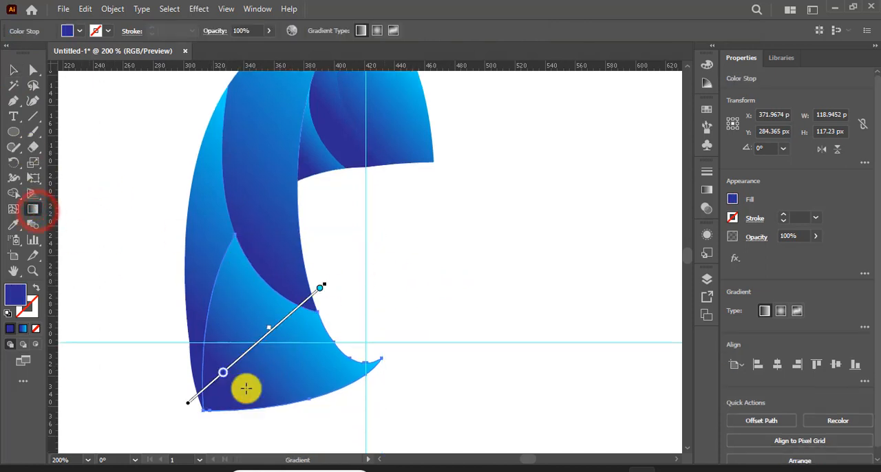
mouse_move(411, 426)
left_mouse_down()
mouse_move(278, 346)
mouse_move(197, 278)
mouse_move(205, 290)
left_mouse_up()
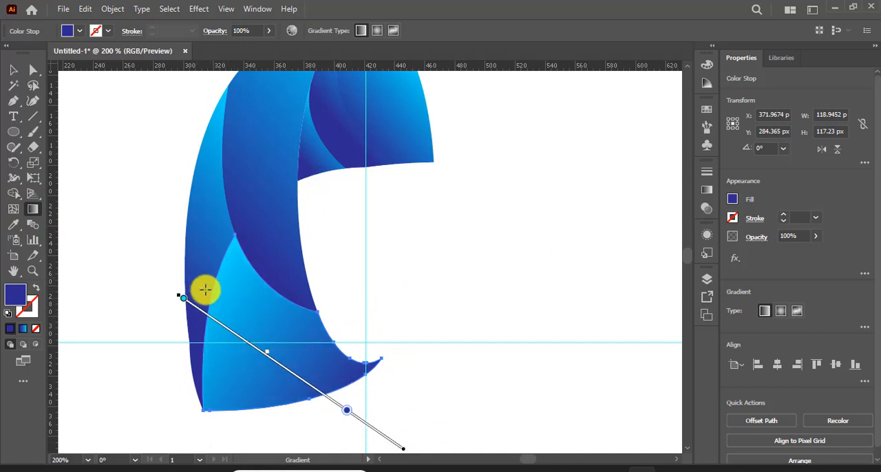
Step: Redirect the gradient of the tip's middle curved segment to run from dark blue at the upper right to light blue at the lower left
scroll(232, 315, "up", 4)
scroll(232, 315, "down", 2)
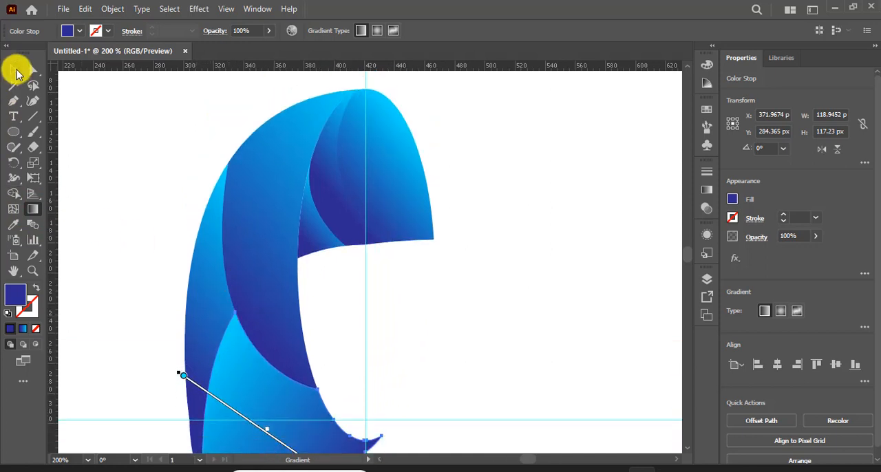
left_click(15, 71)
left_click(340, 217)
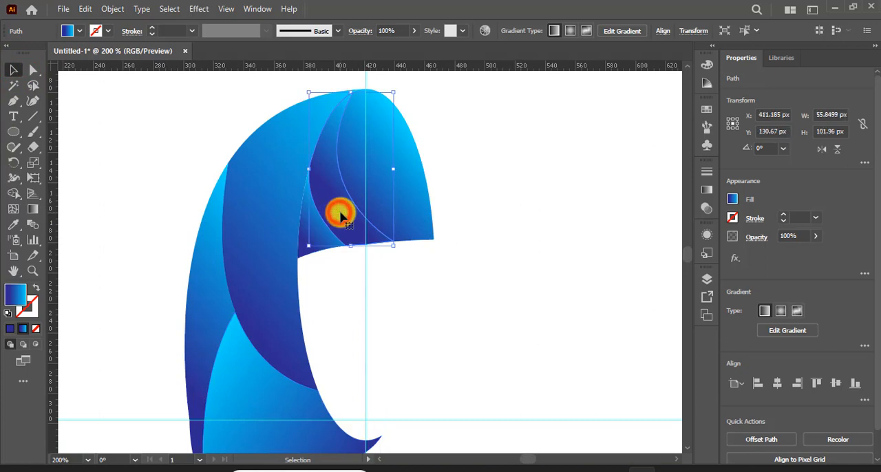
left_click(35, 208)
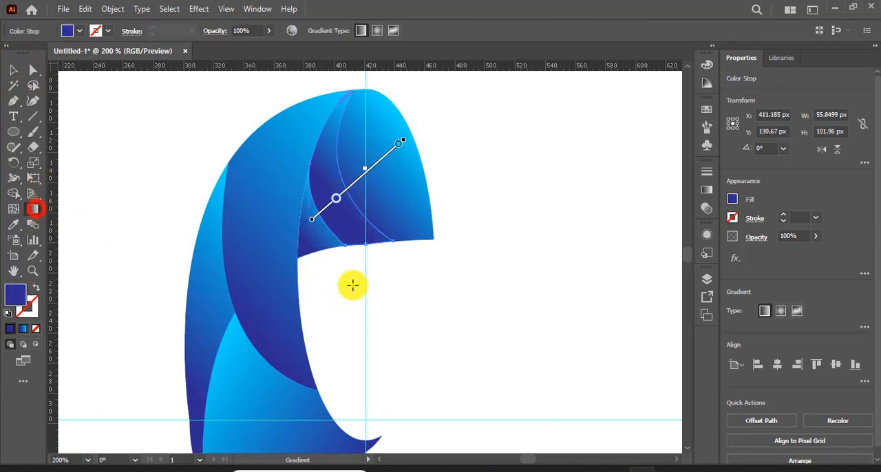
left_click_drag(427, 108, 305, 217)
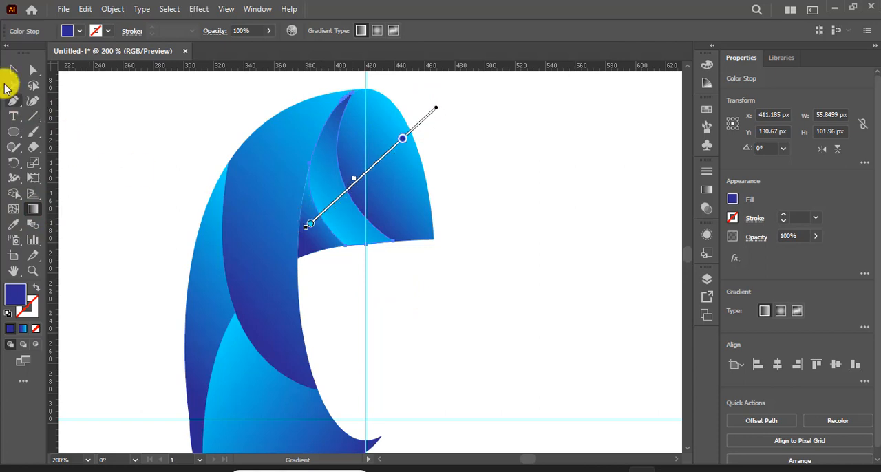
left_click(13, 69)
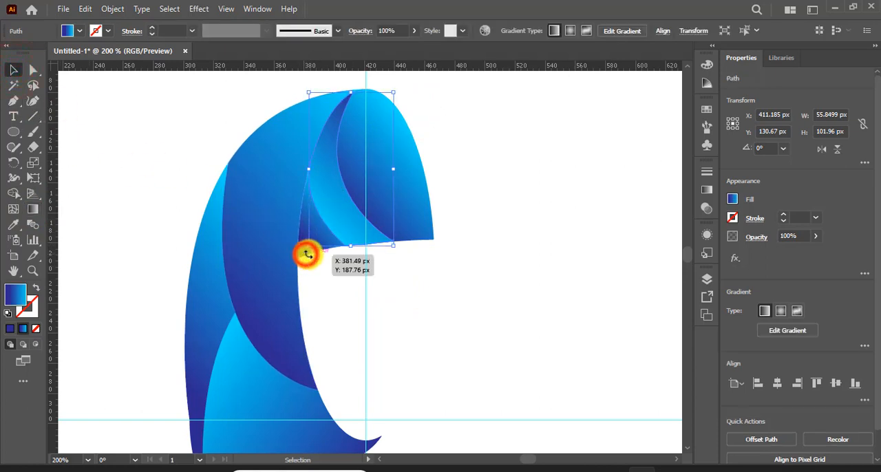
Step: Deselect the tip's middle segment and select the small inner segment at the tip's lower left
left_click(13, 70)
left_click(111, 117)
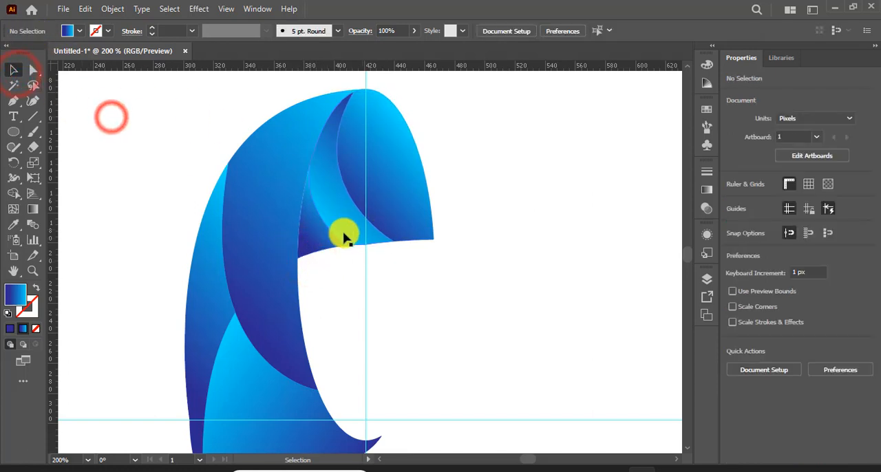
left_click(323, 234)
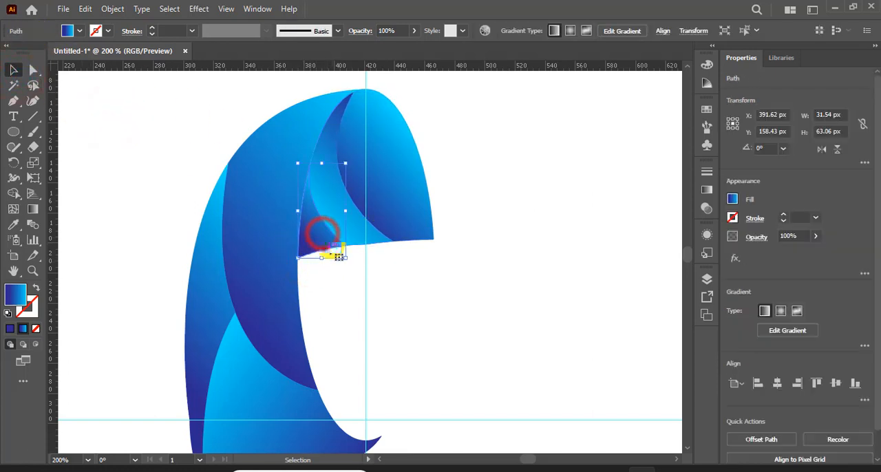